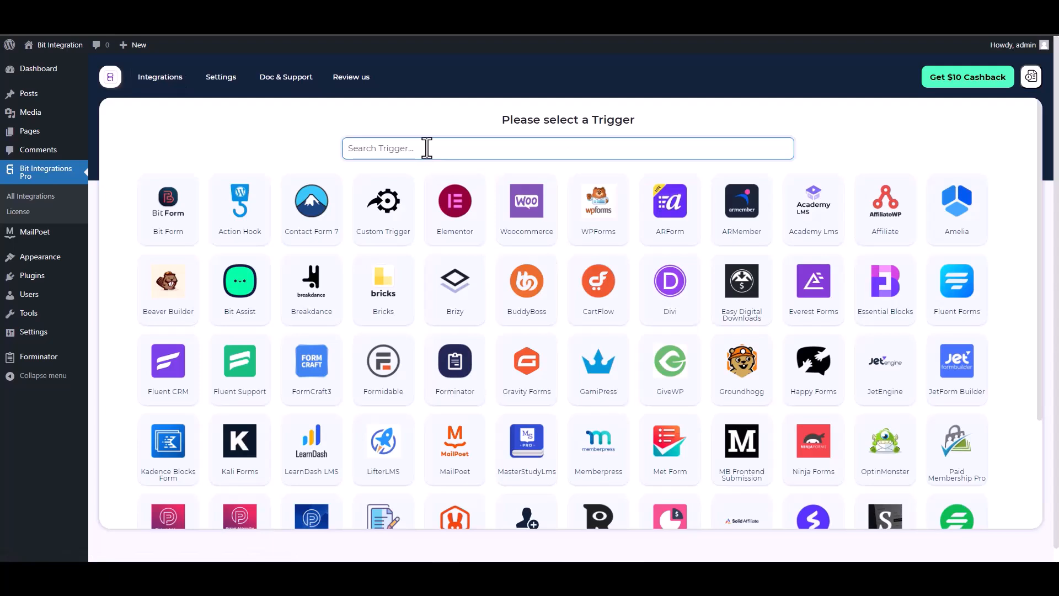
- Set MailPoet as the integration's trigger, using Contact Form as the form/task, and proceed to the action selection
{"action": "type", "text": "mail"}
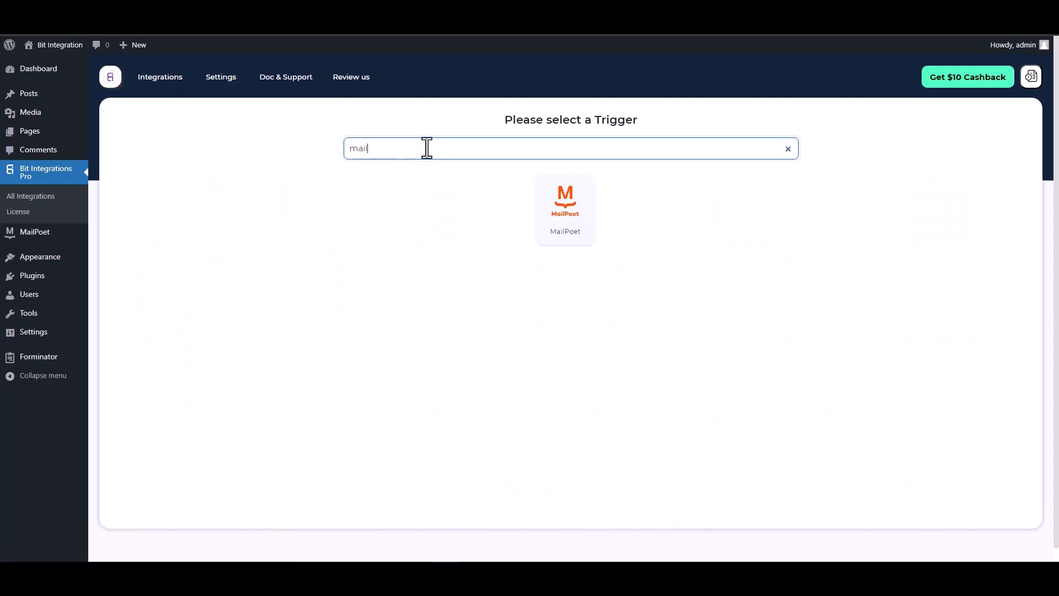
{"action": "left_click", "coordinate": [553, 213]}
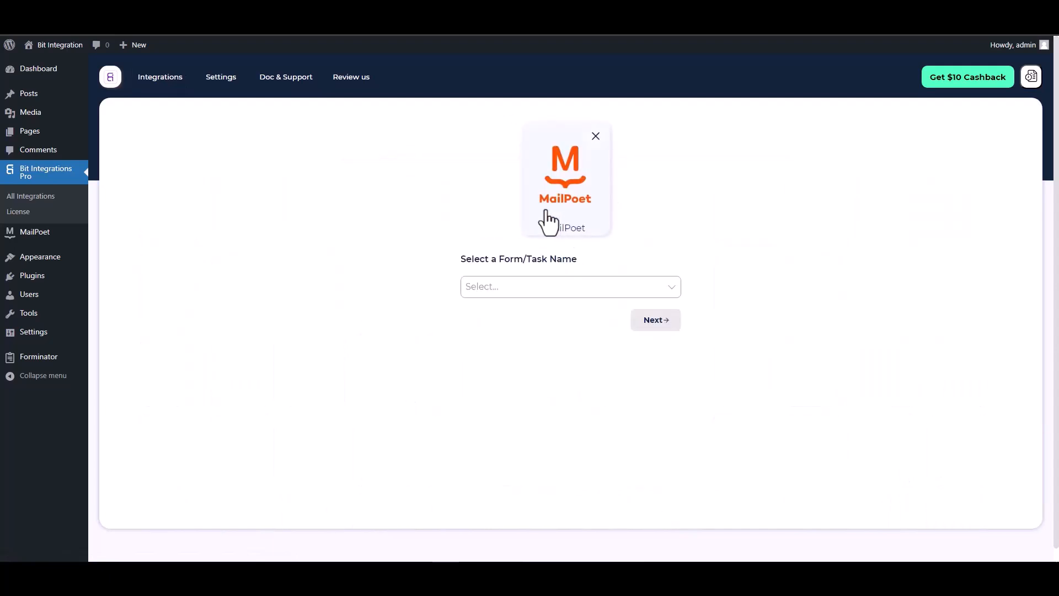
{"action": "left_click", "coordinate": [516, 286]}
{"action": "left_click", "coordinate": [500, 308]}
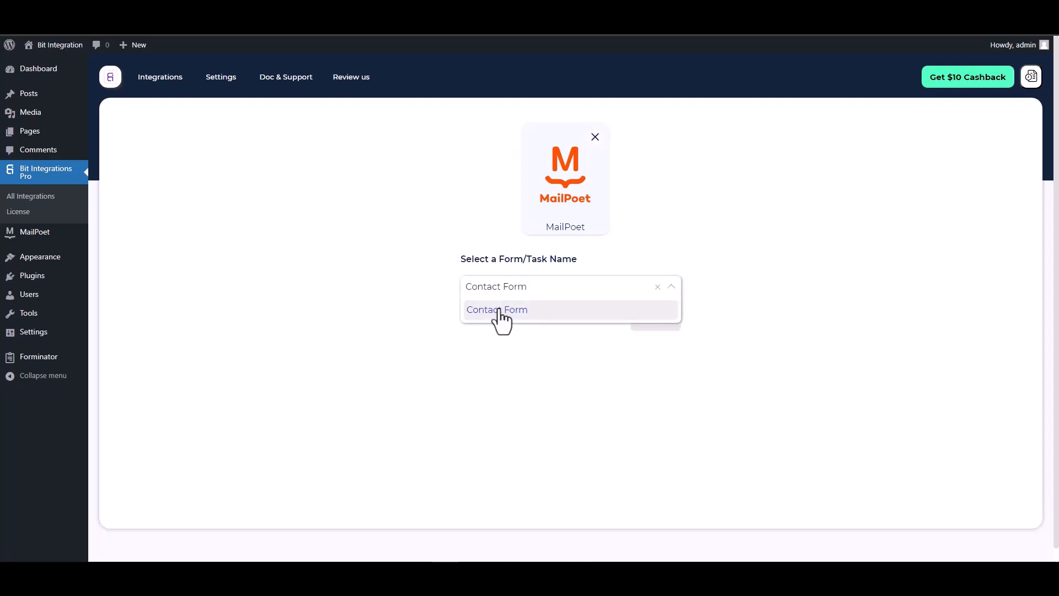
{"action": "left_click", "coordinate": [655, 323]}
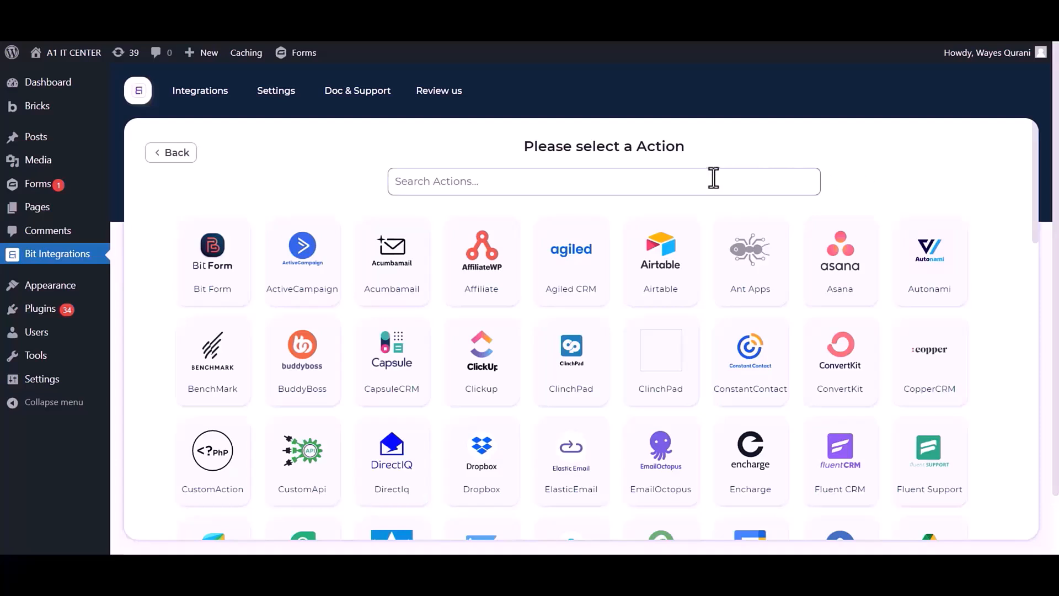
- Choose WhatsApp as the action and review its name, phone number ID, business account ID and access token fields
{"action": "type", "text": "Whatsapp"}
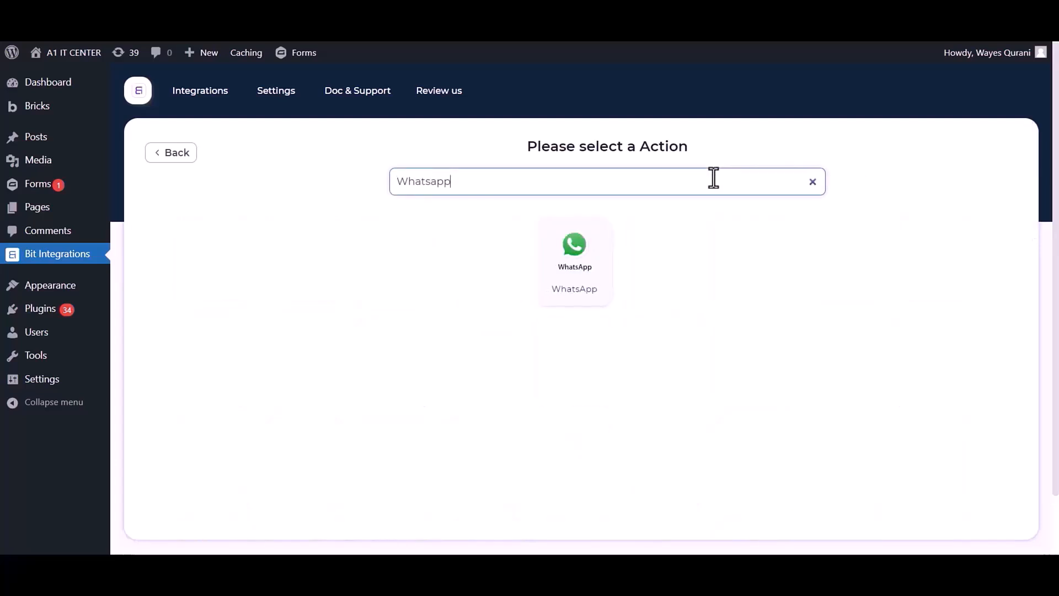
{"action": "left_click", "coordinate": [586, 272]}
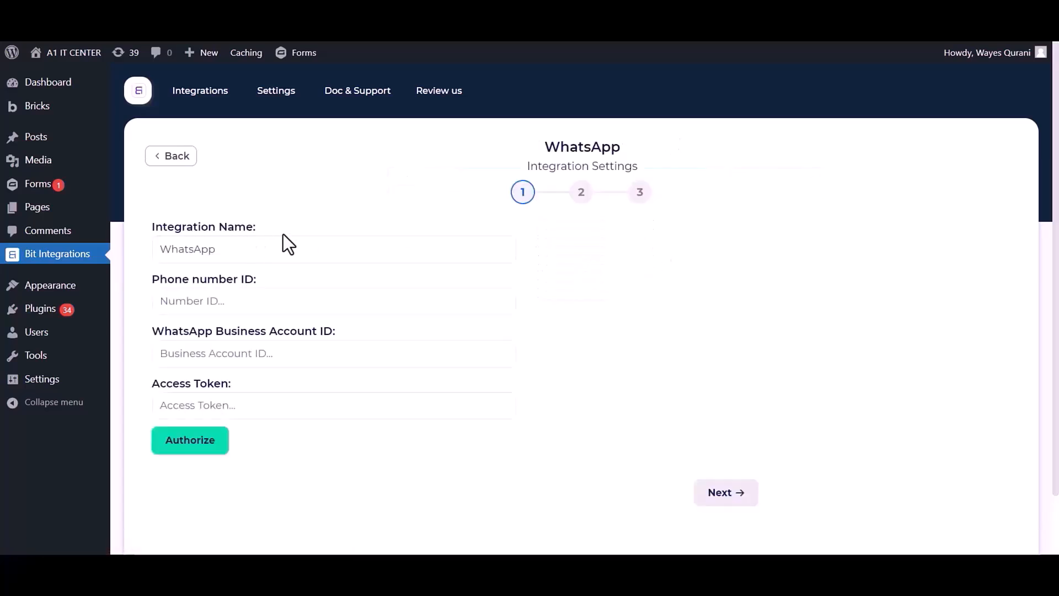
{"action": "left_click_drag", "start_coordinate": [257, 226], "coordinate": [152, 226]}
{"action": "left_click_drag", "start_coordinate": [218, 247], "coordinate": [257, 283]}
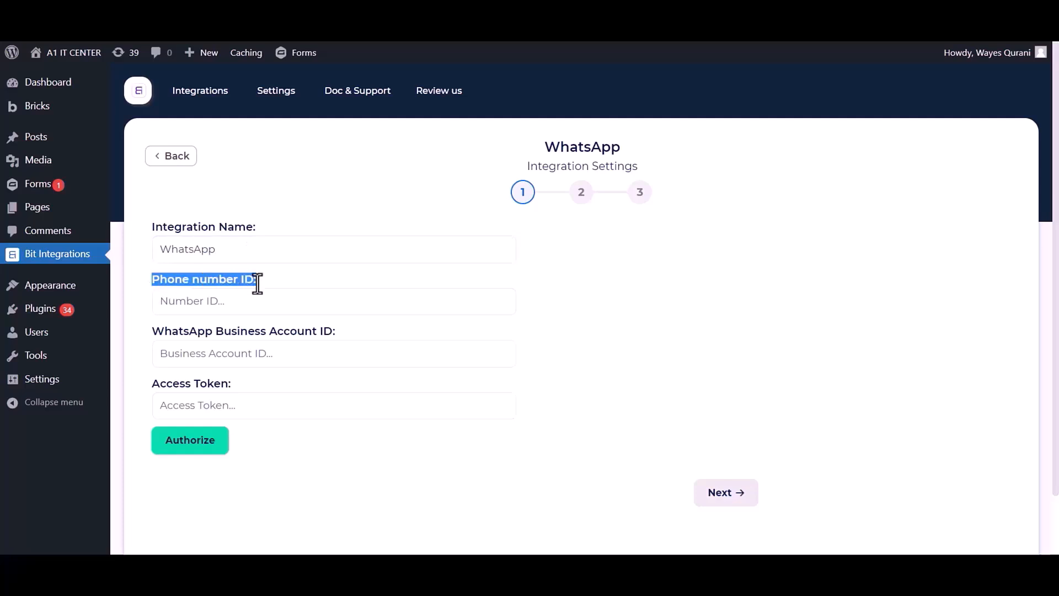
{"action": "left_click_drag", "start_coordinate": [149, 331], "coordinate": [331, 330]}
{"action": "left_click_drag", "start_coordinate": [151, 383], "coordinate": [249, 383]}
{"action": "left_click", "coordinate": [334, 448]}
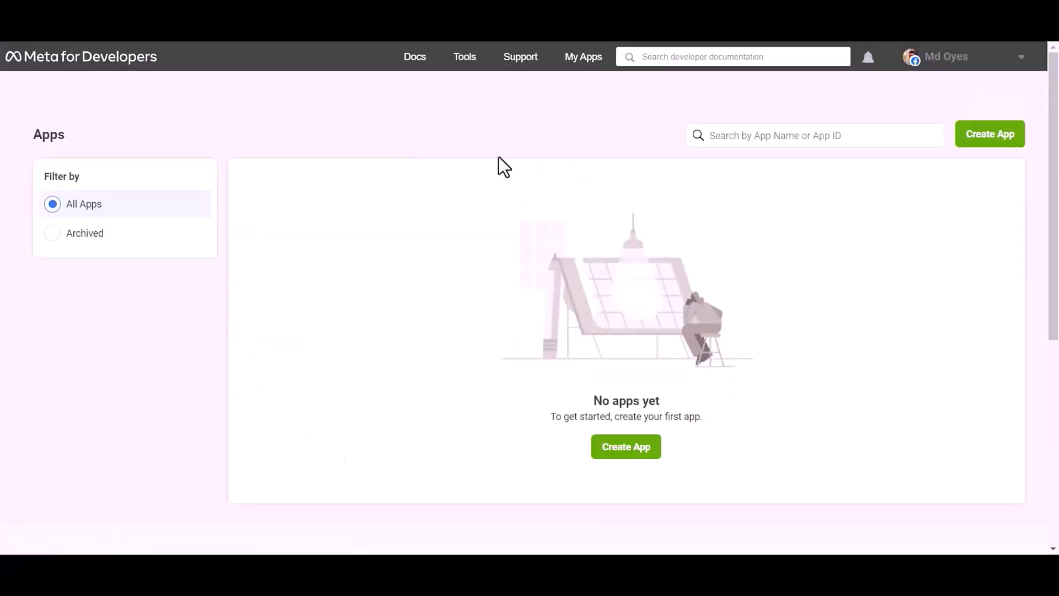
- Start a new app in Meta for Developers with the use case Other and the app type Business
{"action": "left_click", "coordinate": [992, 139]}
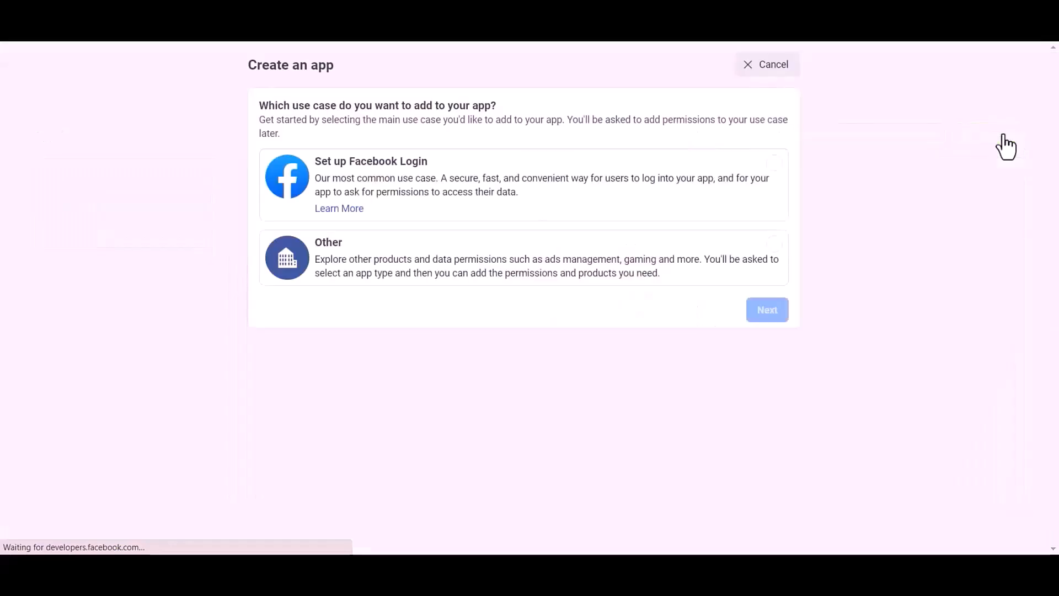
{"action": "left_click", "coordinate": [552, 297]}
{"action": "left_click", "coordinate": [772, 346]}
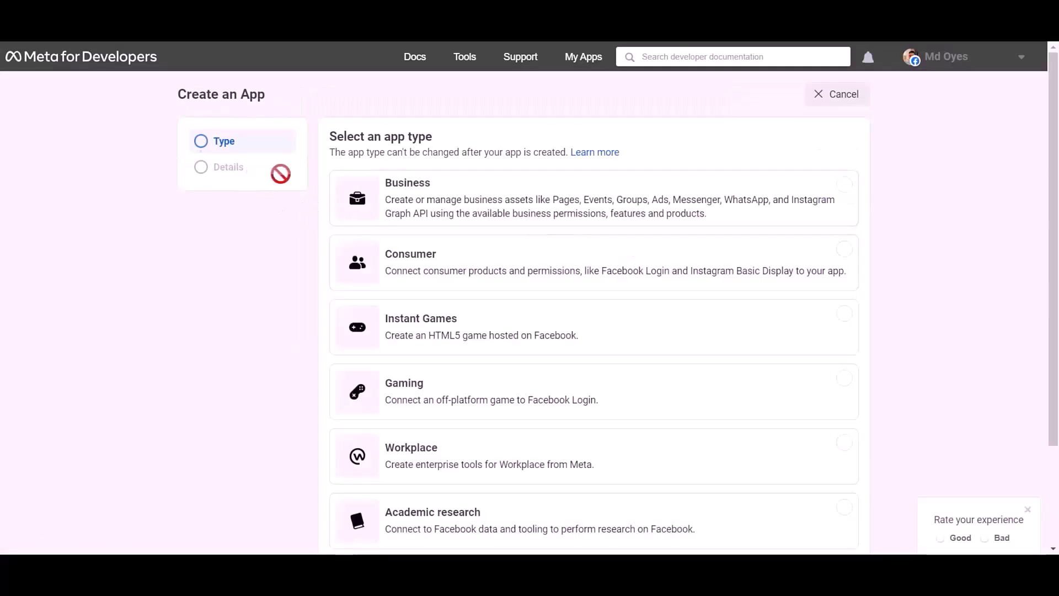
{"action": "left_click", "coordinate": [490, 210]}
{"action": "scroll", "coordinate": [758, 213], "scroll_direction": "down", "scroll_amount": 2}
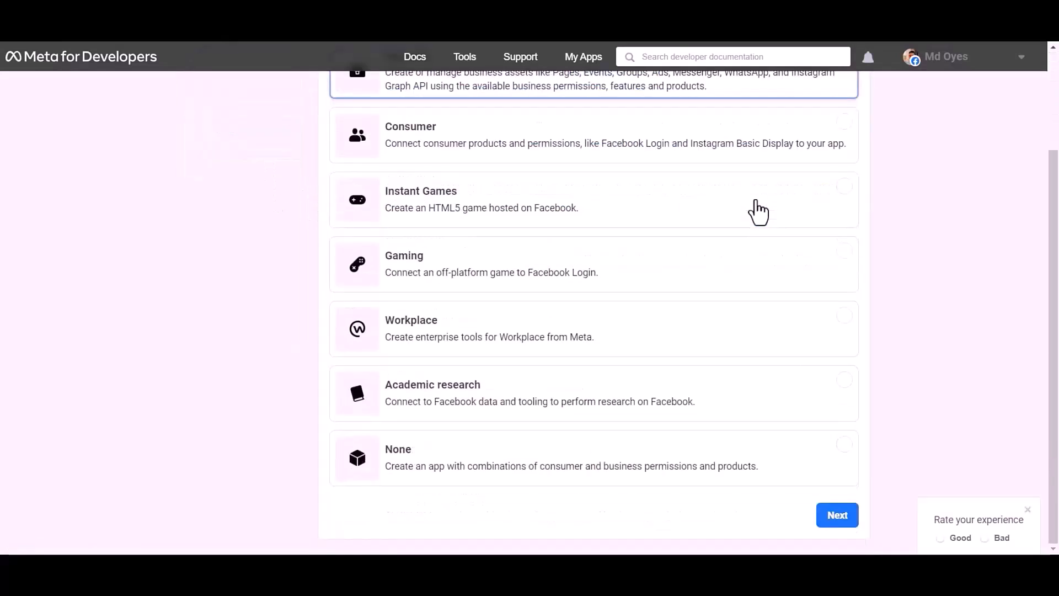
{"action": "left_click", "coordinate": [834, 518]}
- Name the app "Bit Integrations", create it, and confirm with the account password
{"action": "left_click", "coordinate": [428, 138]}
{"action": "type", "text": "Bit"}
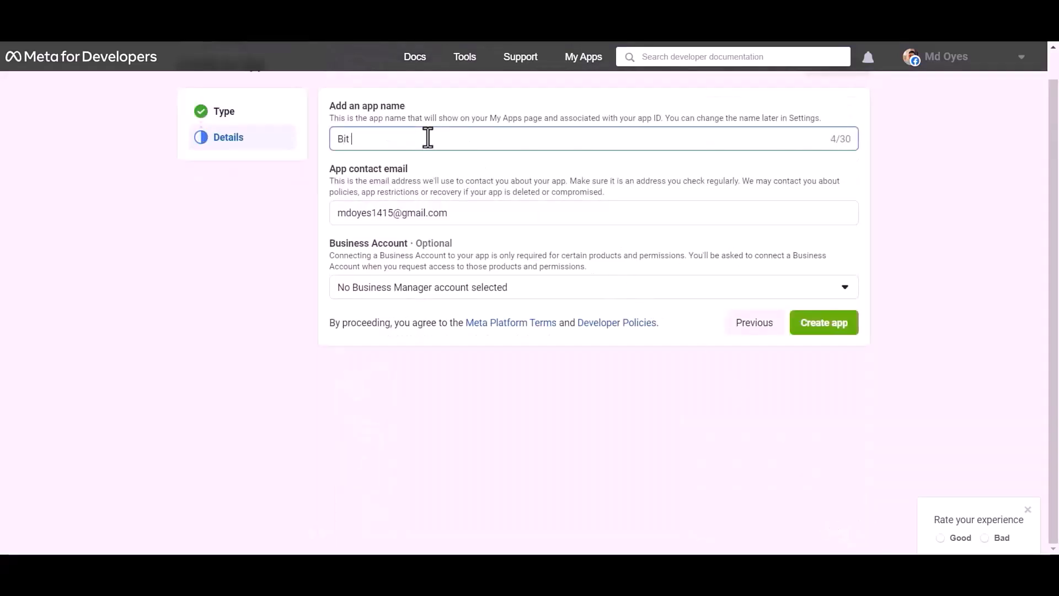
{"action": "type", "text": " Integrations"}
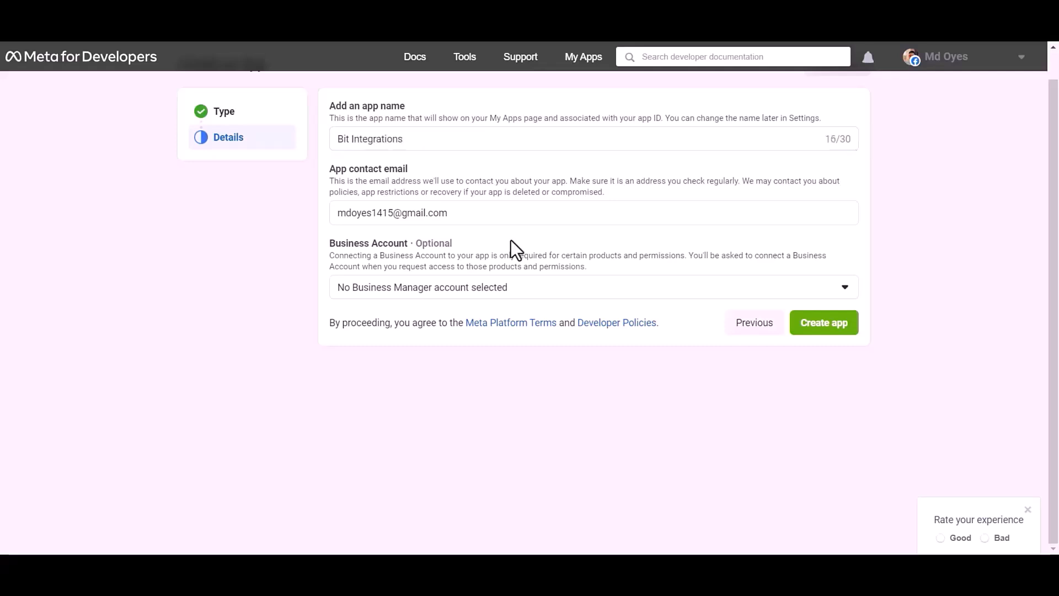
{"action": "left_click", "coordinate": [824, 322]}
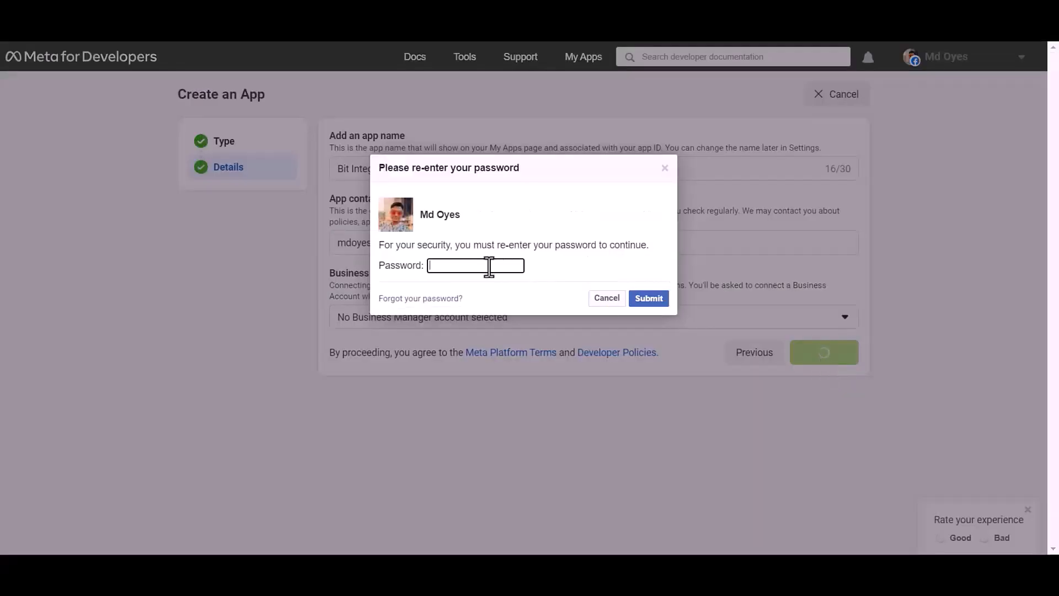
{"action": "left_click", "coordinate": [489, 266]}
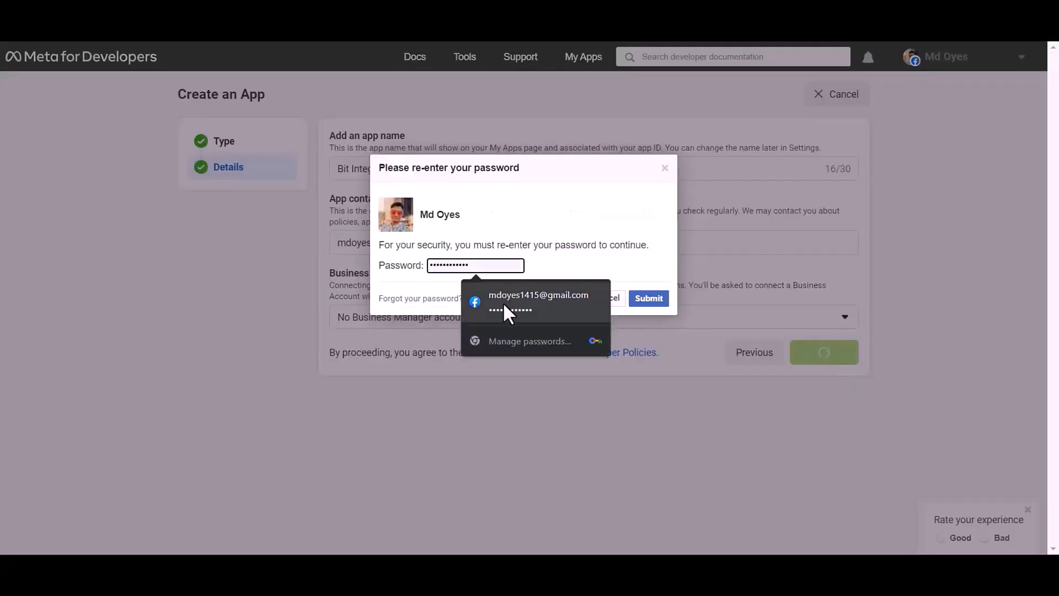
{"action": "left_click", "coordinate": [502, 302]}
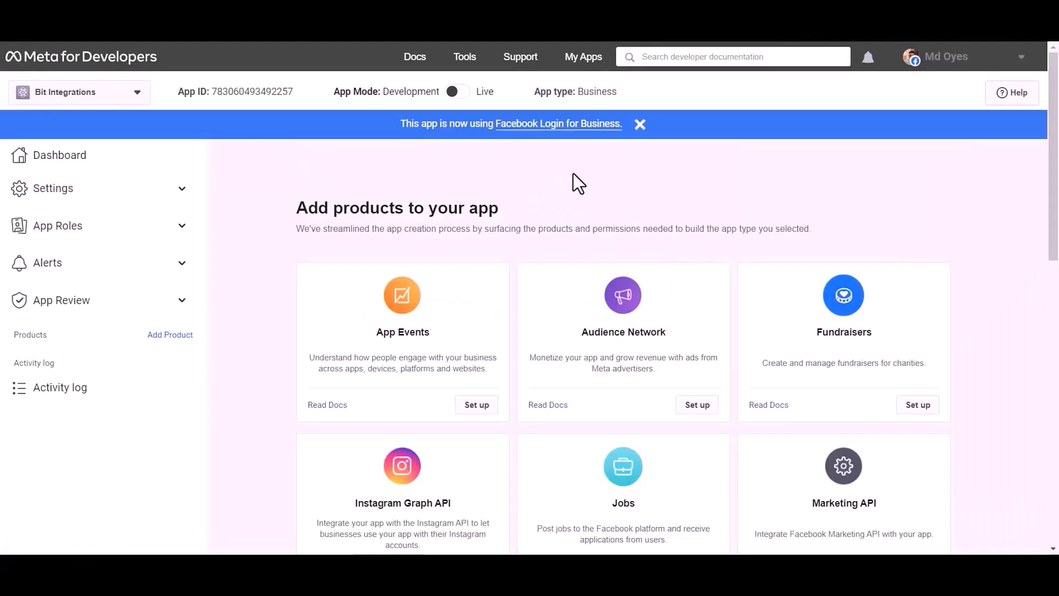
- Add the WhatsApp product to the app and continue with the Test Business account
{"action": "scroll", "coordinate": [574, 173], "scroll_direction": "down", "scroll_amount": 10}
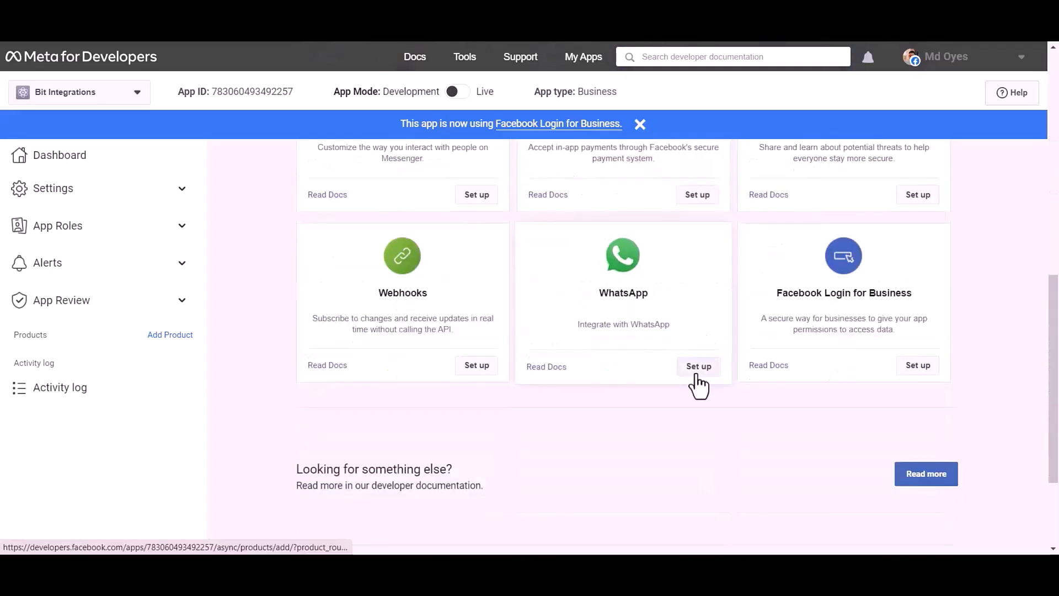
{"action": "left_click", "coordinate": [698, 367]}
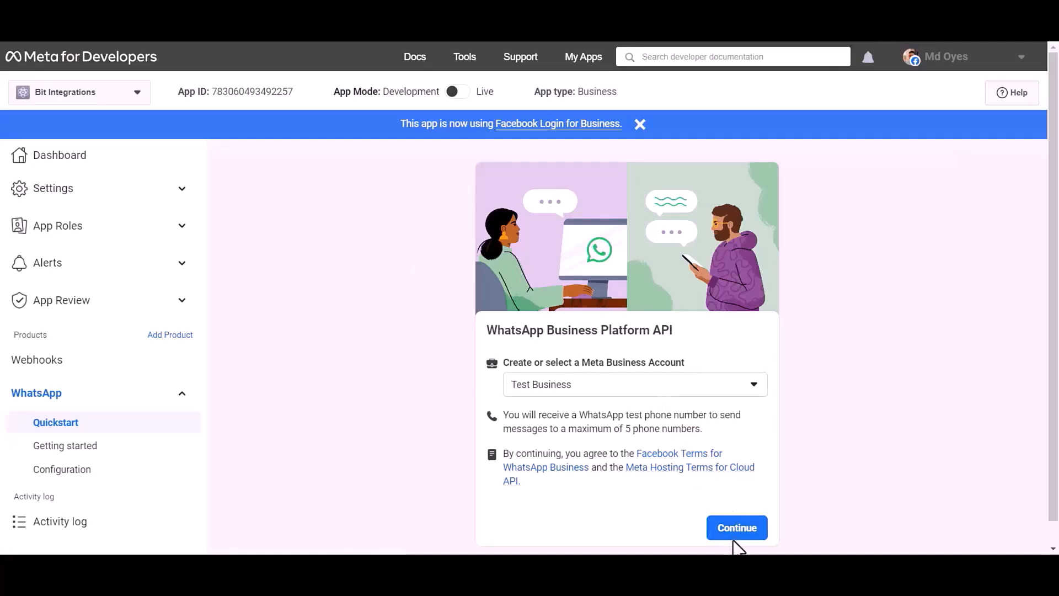
{"action": "left_click", "coordinate": [739, 529]}
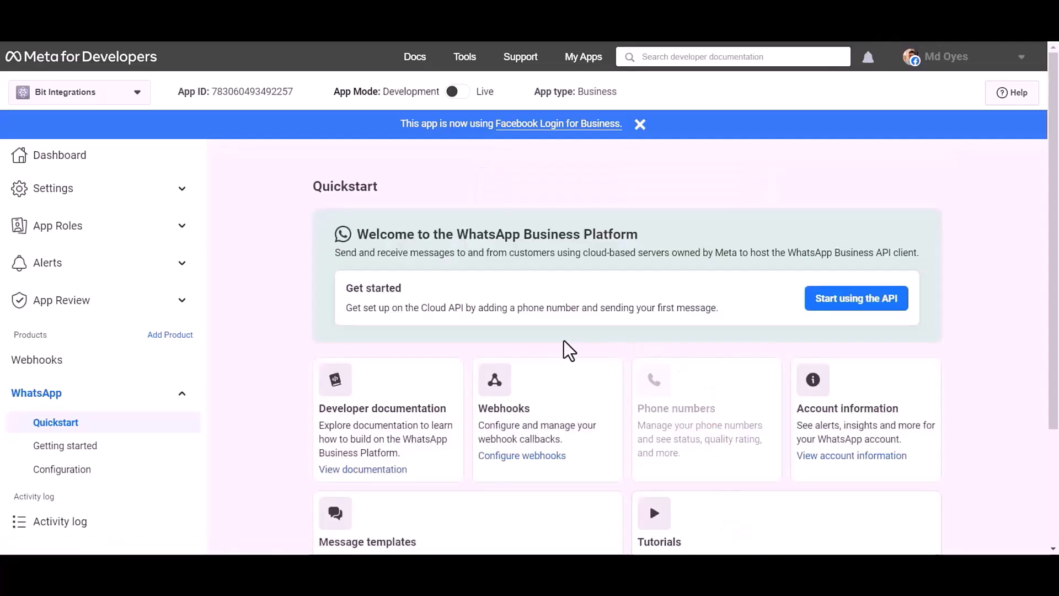
- Open WhatsApp's Getting started page and locate the phone number ID and WhatsApp Business Account ID
{"action": "left_click", "coordinate": [98, 451]}
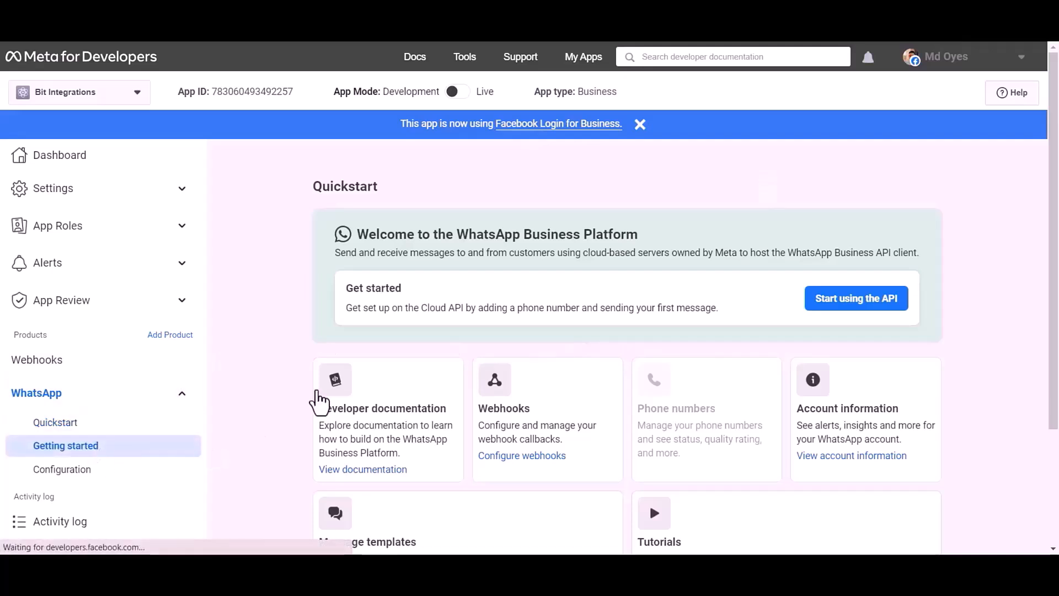
{"action": "scroll", "coordinate": [457, 323], "scroll_direction": "down", "scroll_amount": 1}
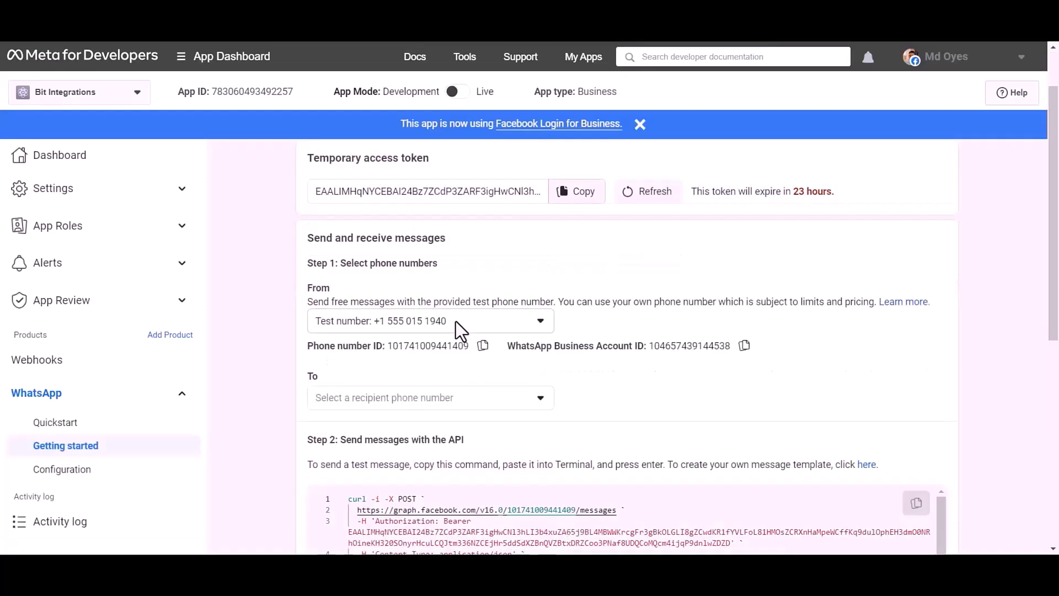
{"action": "left_click_drag", "start_coordinate": [303, 347], "coordinate": [382, 351]}
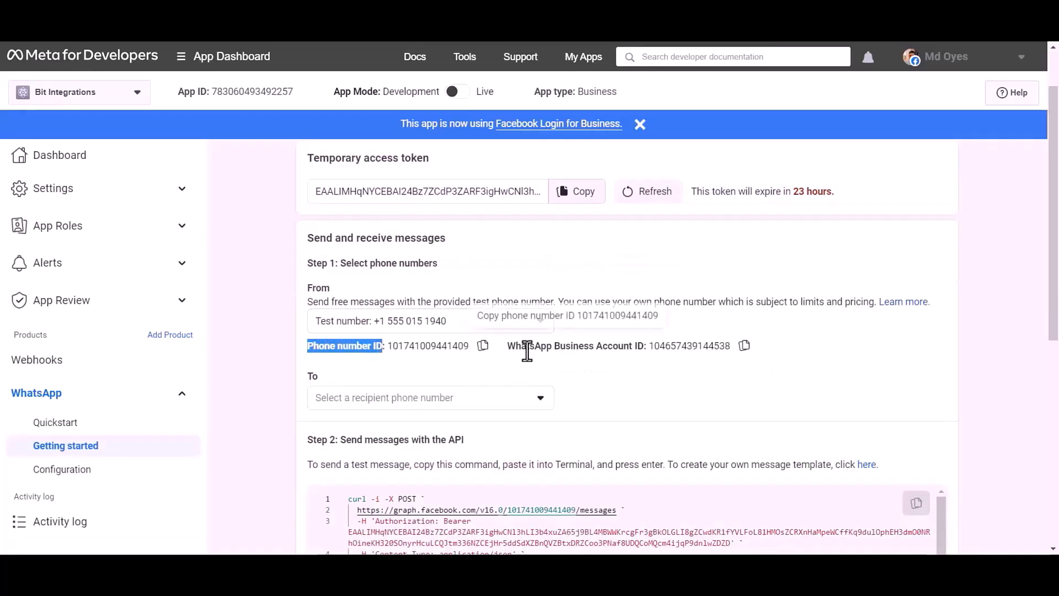
{"action": "left_click_drag", "start_coordinate": [507, 346], "coordinate": [643, 349]}
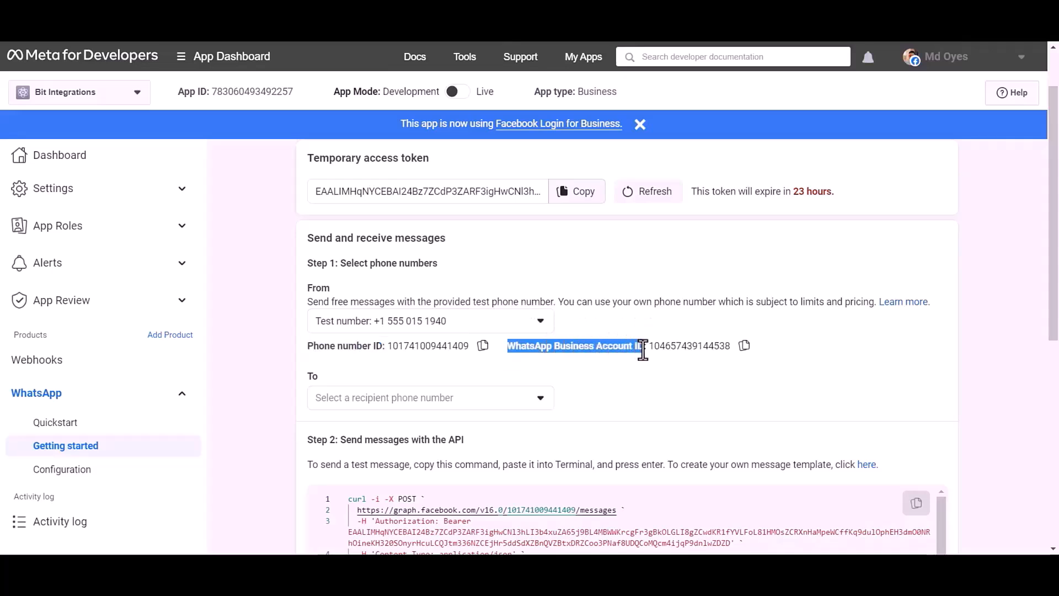
{"action": "left_click", "coordinate": [696, 370]}
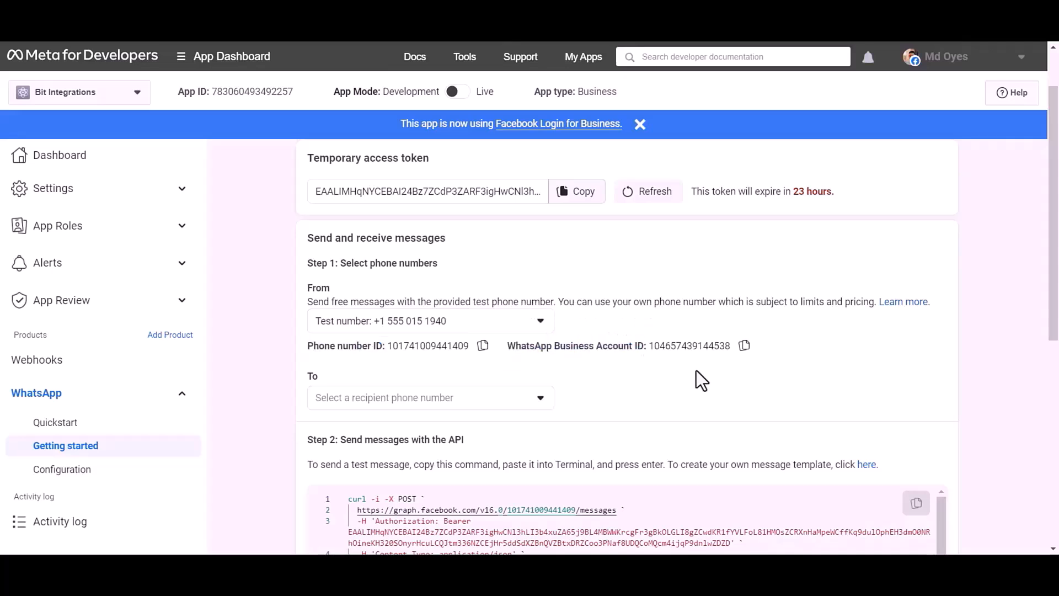
- Copy the phone number ID from Meta into the Phone number ID field of the Bit Integrations WhatsApp settings
{"action": "left_click", "coordinate": [483, 346]}
{"action": "key", "text": "ctrl+Tab"}
{"action": "left_click", "coordinate": [346, 312]}
{"action": "key", "text": "ctrl+v"}
- Copy the WhatsApp Business Account ID from Meta into the matching field of the Bit Integrations WhatsApp settings
{"action": "key", "text": "ctrl+shift+Tab"}
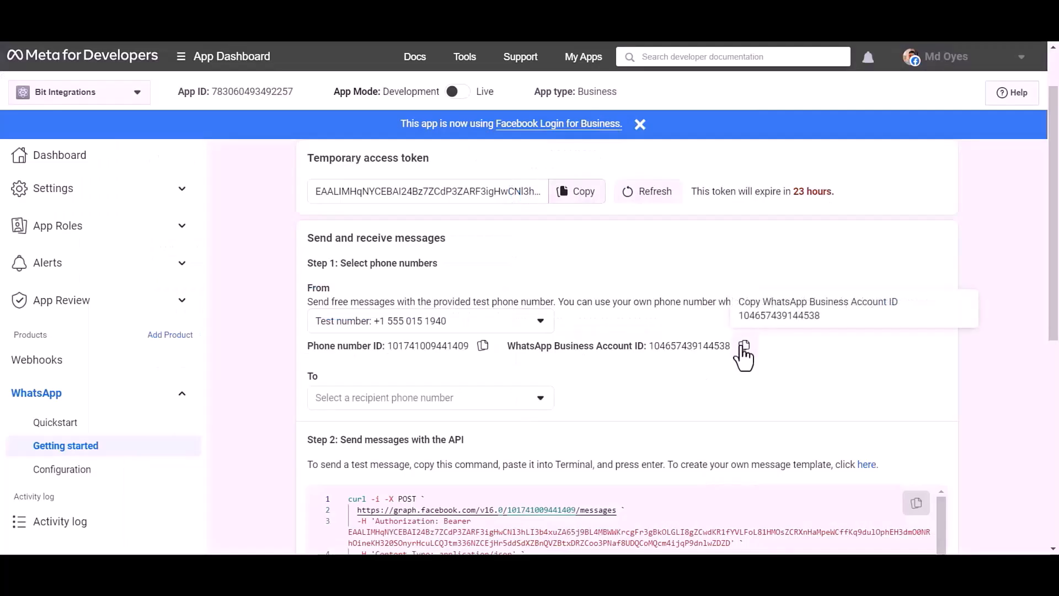
{"action": "left_click", "coordinate": [744, 347]}
{"action": "key", "text": "ctrl+Tab"}
{"action": "left_click", "coordinate": [287, 353]}
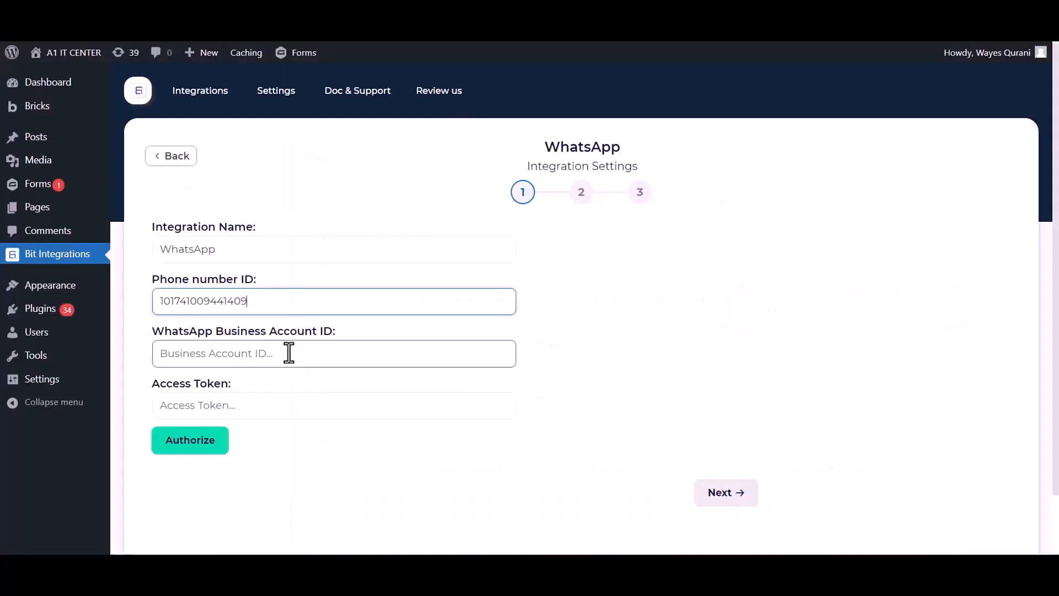
{"action": "key", "text": "ctrl+v"}
- Return to Meta for Developers and check the temporary access token and its expiry notice
{"action": "key", "text": "ctrl+shift+Tab"}
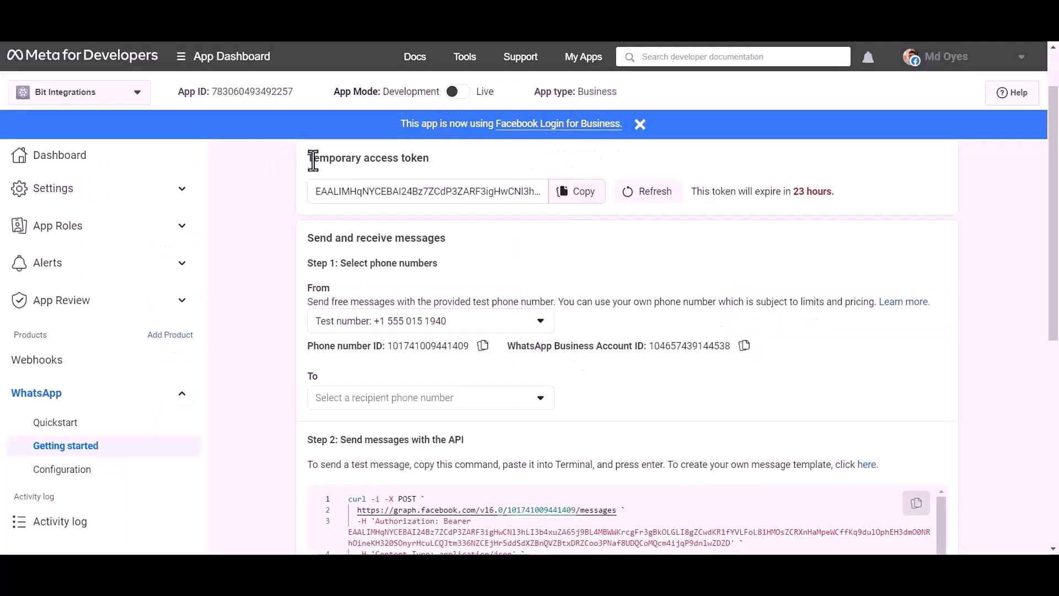
{"action": "left_click_drag", "start_coordinate": [308, 160], "coordinate": [439, 163]}
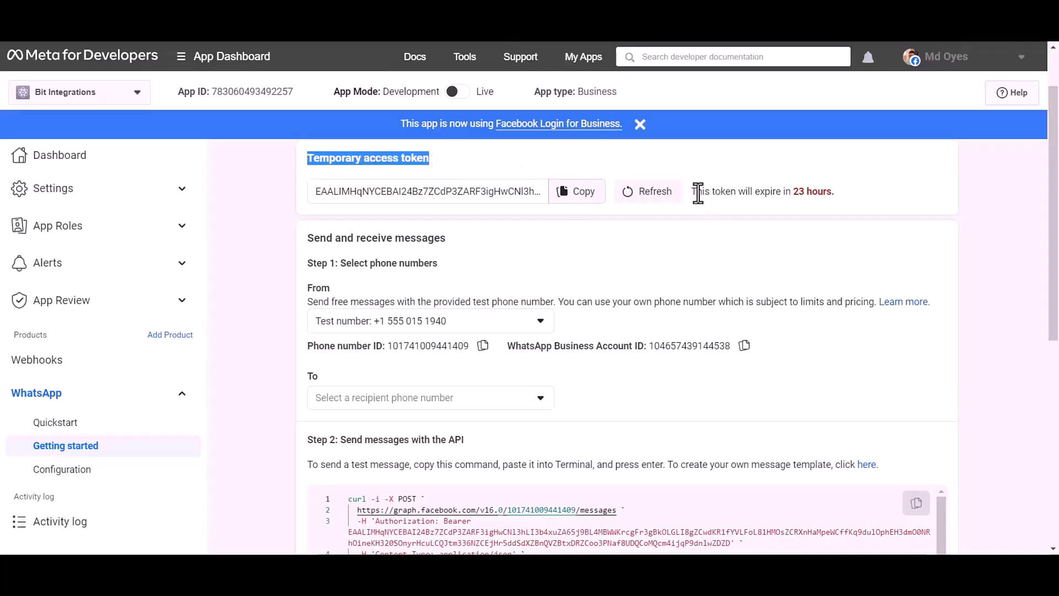
{"action": "left_click_drag", "start_coordinate": [693, 191], "coordinate": [827, 191]}
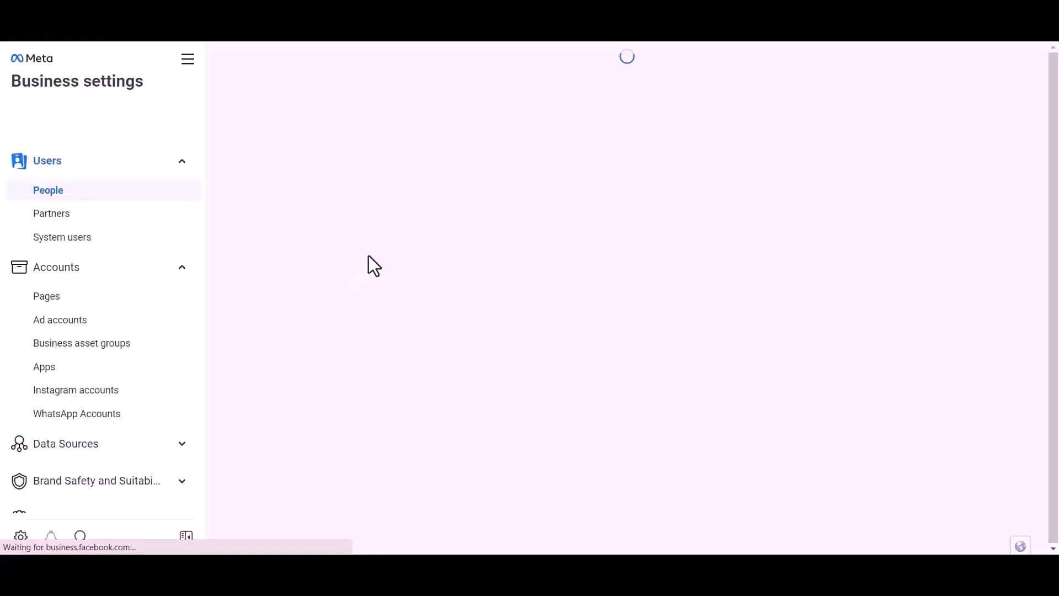
- Open the System users page in the Meta business settings
{"action": "left_click", "coordinate": [74, 240]}
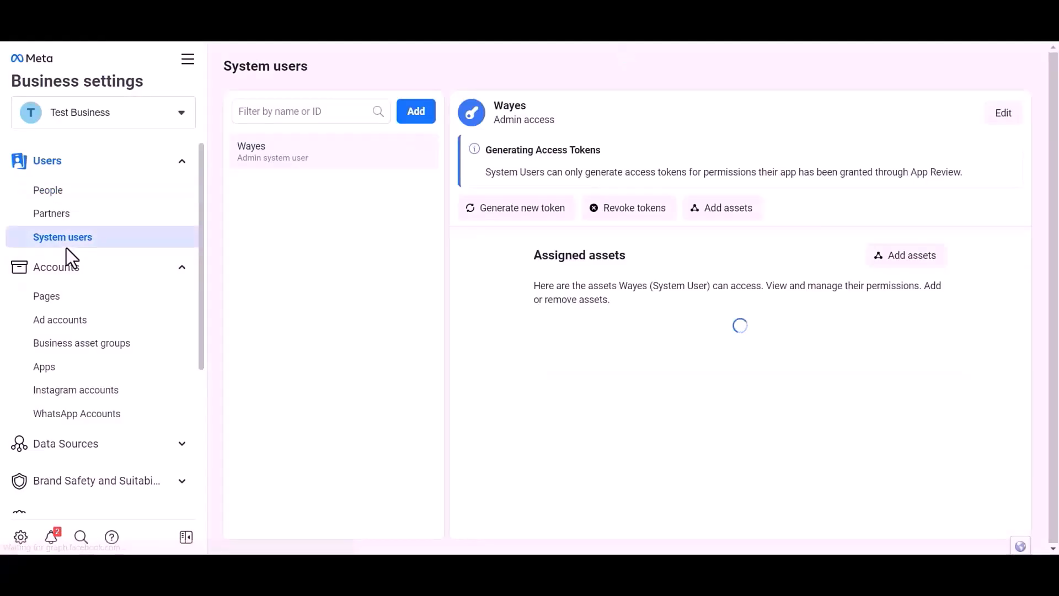
- Try to create a new system user by entering a user name and choosing the Admin role
{"action": "left_click", "coordinate": [414, 120]}
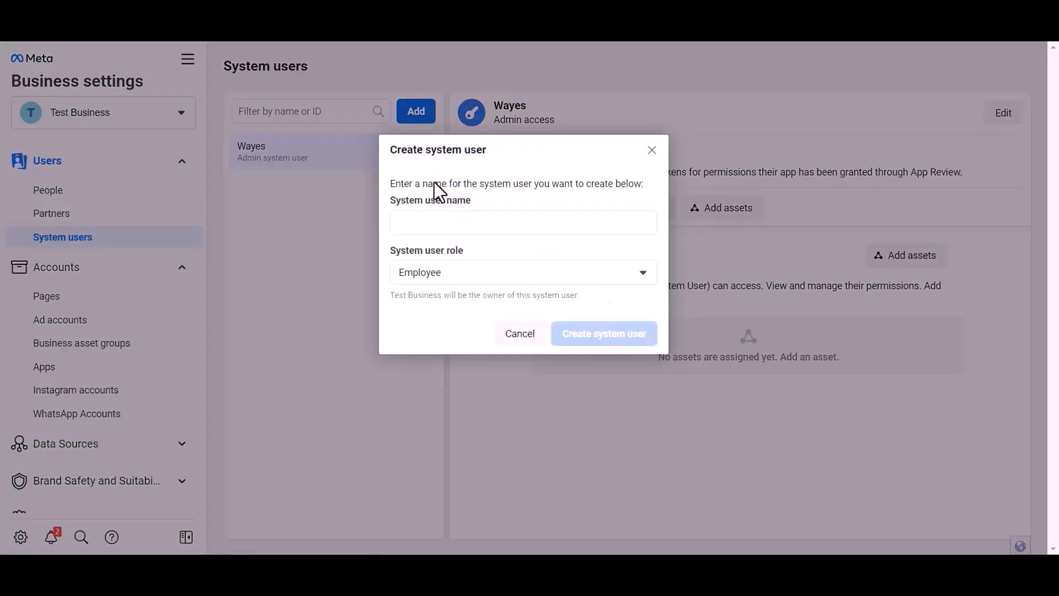
{"action": "left_click", "coordinate": [437, 220]}
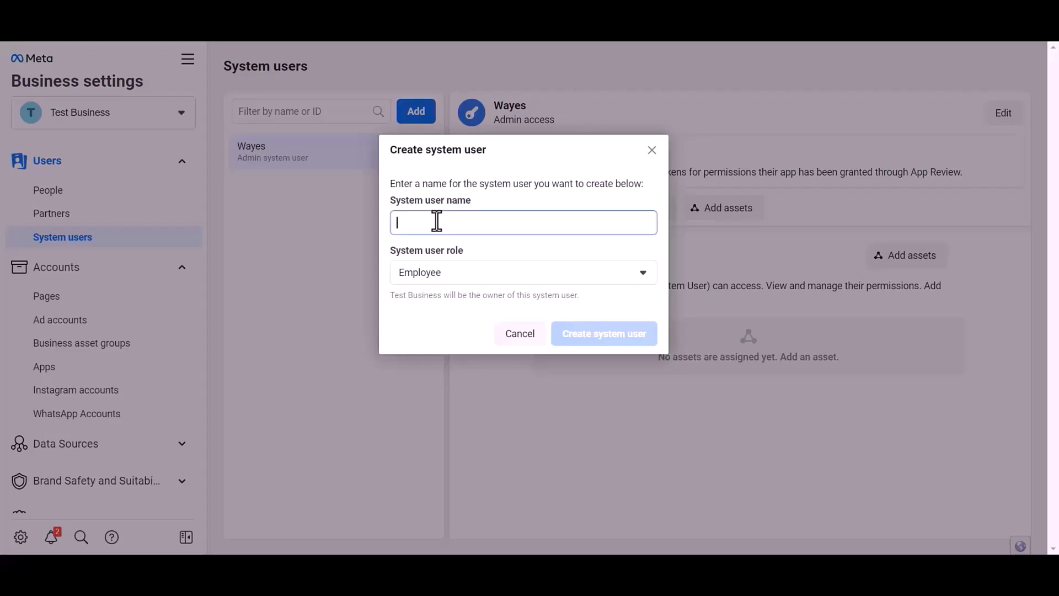
{"action": "type", "text": "c"}
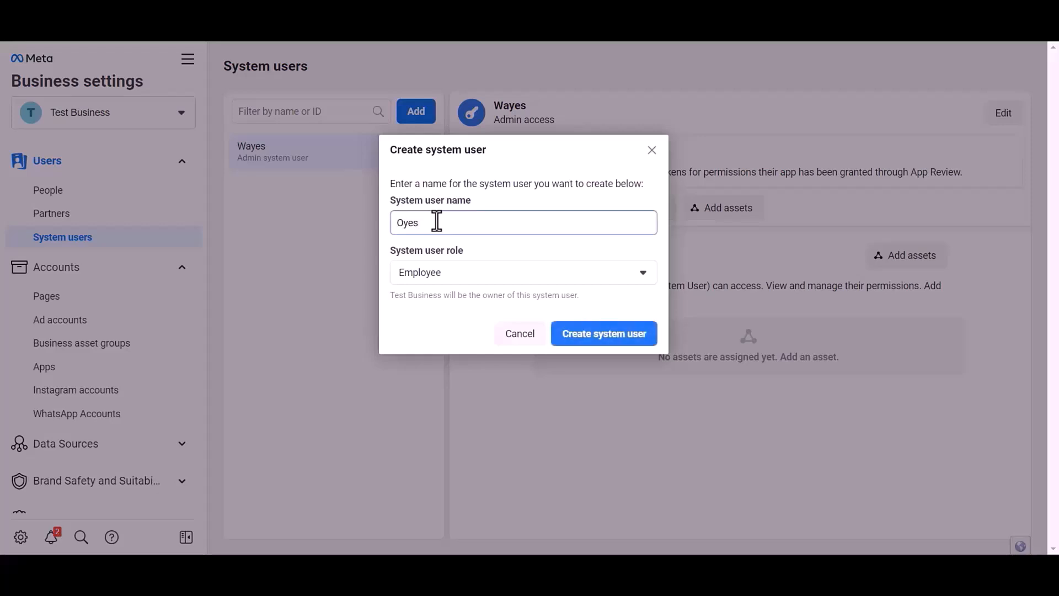
{"action": "left_click", "coordinate": [436, 272]}
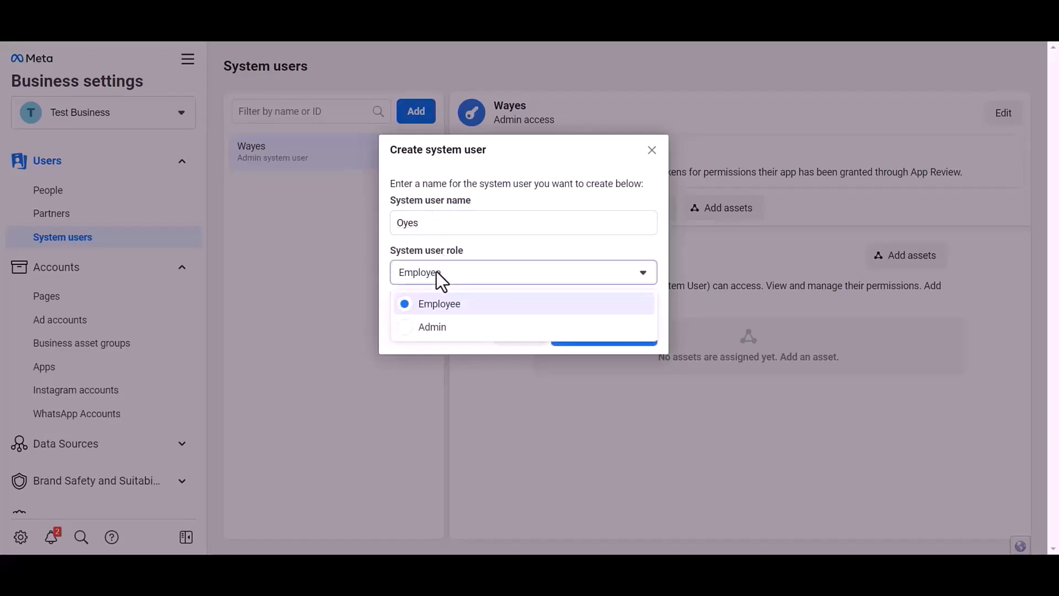
{"action": "left_click", "coordinate": [432, 329]}
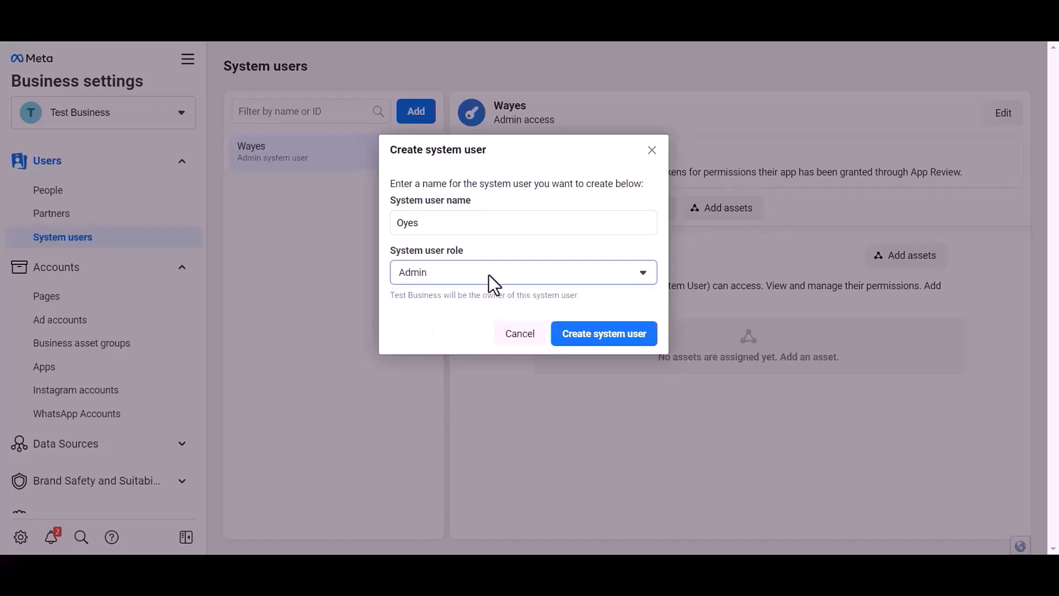
{"action": "left_click", "coordinate": [621, 341]}
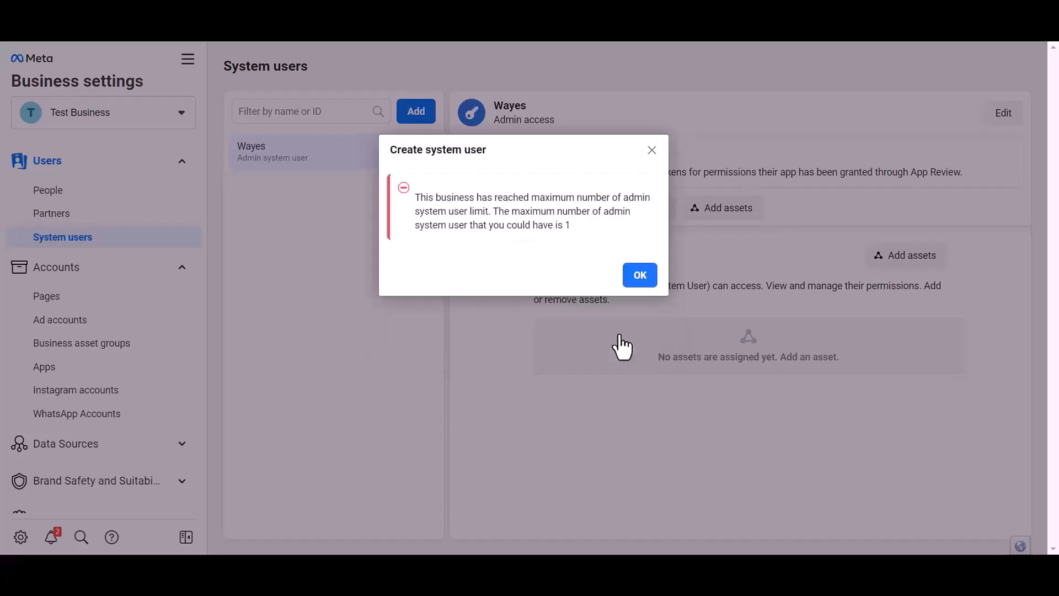
{"action": "left_click", "coordinate": [641, 277]}
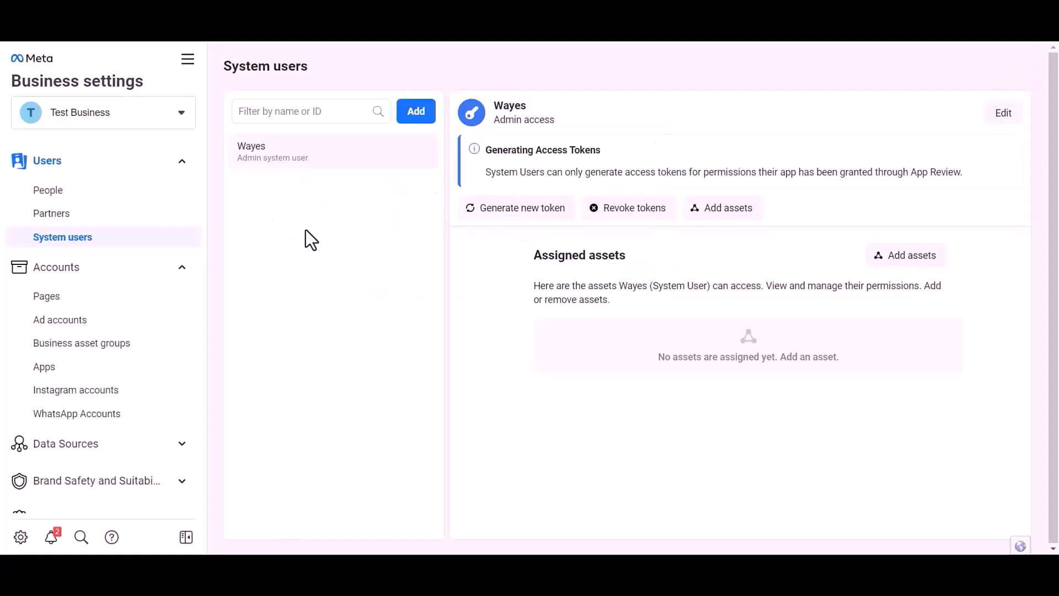
- Assign the Bit Integrations app to the existing admin system user with full-control Manage app access
{"action": "left_click", "coordinate": [912, 270]}
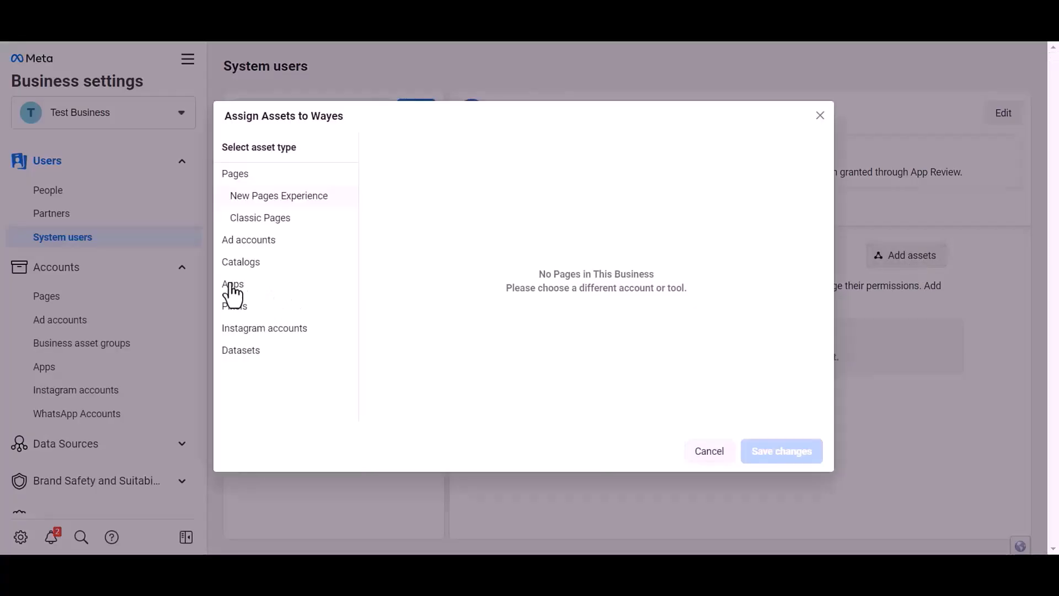
{"action": "left_click", "coordinate": [227, 283]}
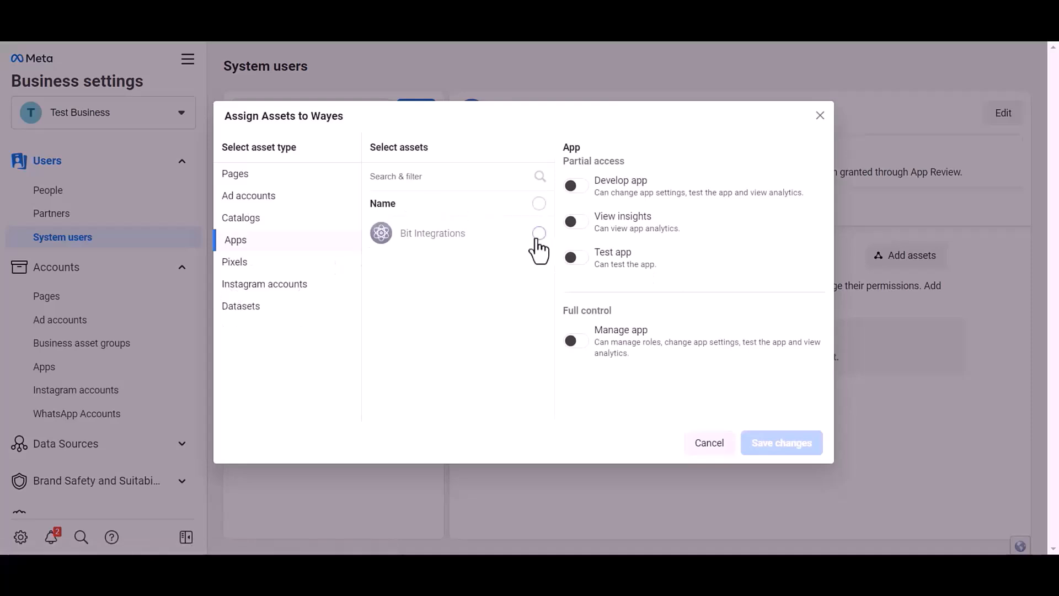
{"action": "left_click", "coordinate": [538, 234]}
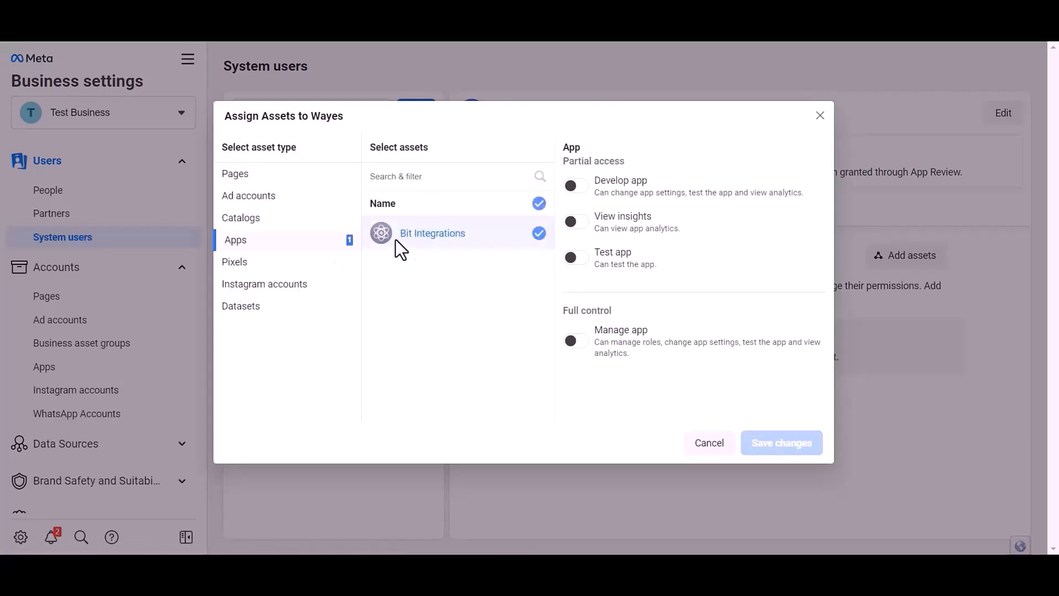
{"action": "left_click", "coordinate": [575, 344]}
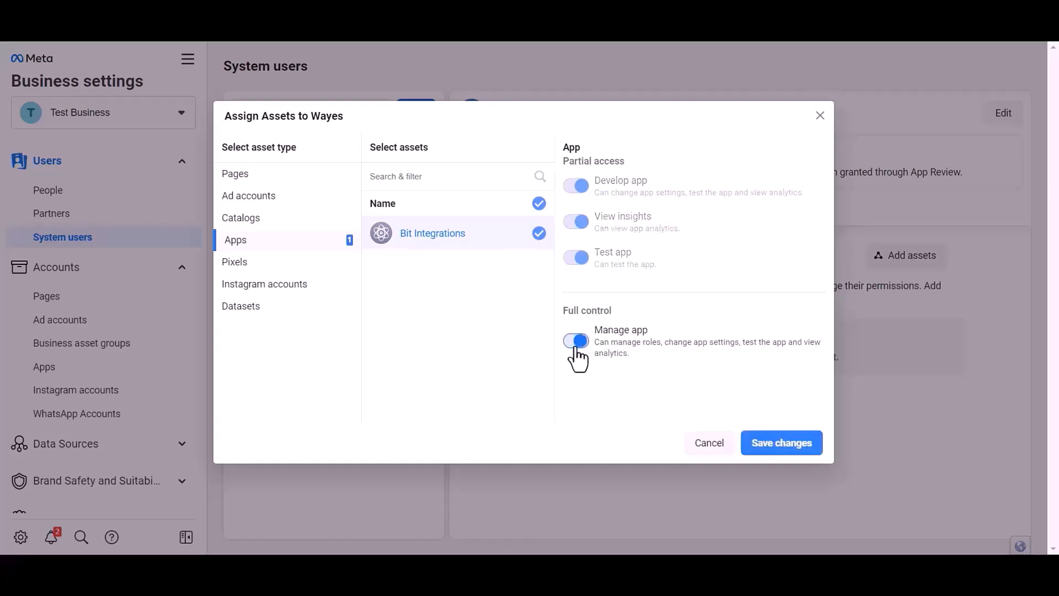
{"action": "left_click", "coordinate": [784, 444]}
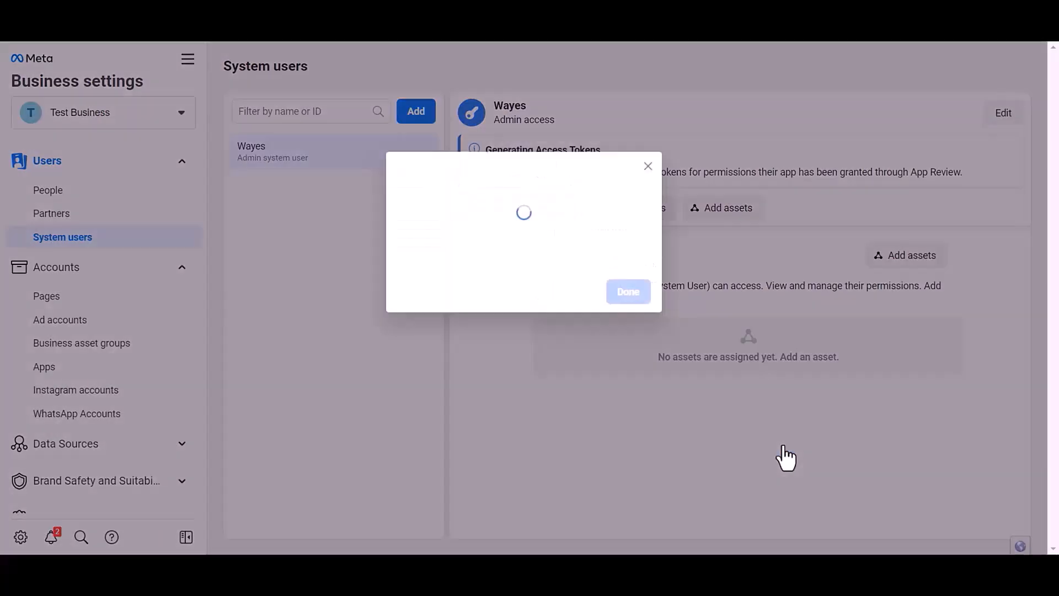
{"action": "left_click", "coordinate": [629, 266]}
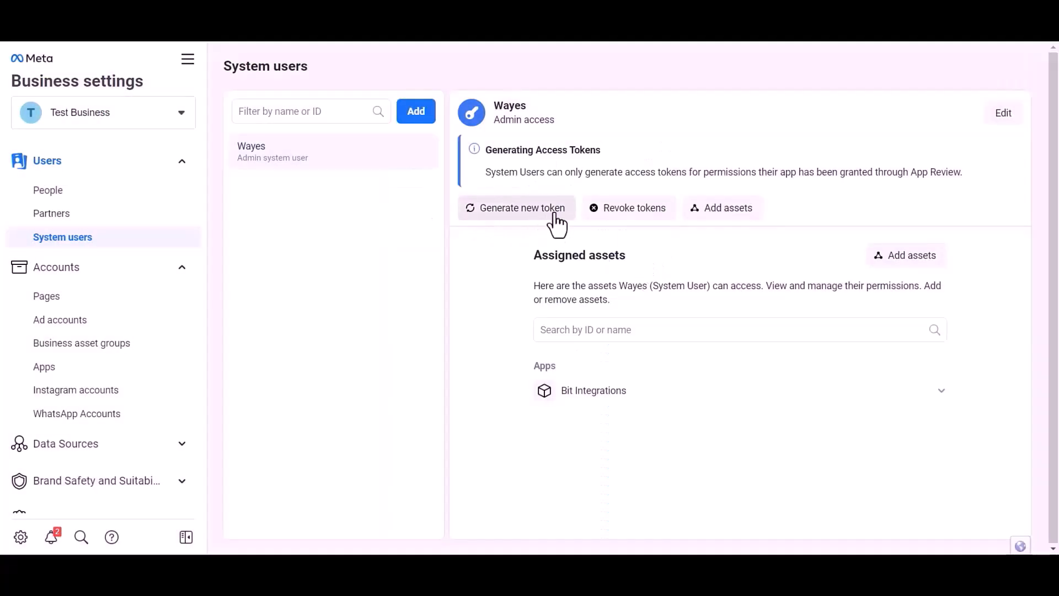
- Start a new token for the system user with the Bit Integrations app and Permanent expiration
{"action": "left_click", "coordinate": [512, 218]}
{"action": "left_click", "coordinate": [459, 238]}
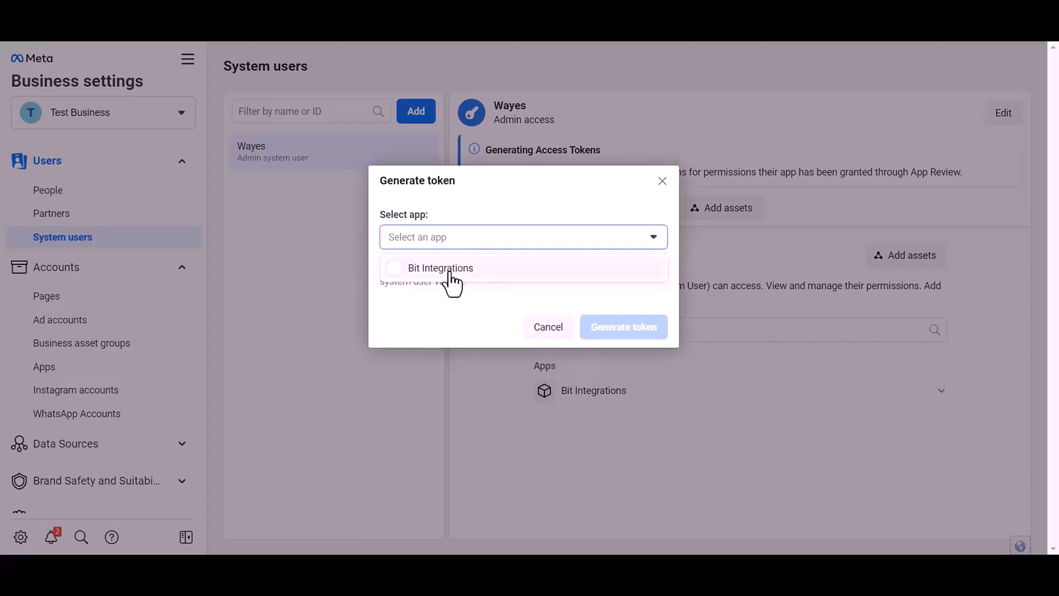
{"action": "left_click", "coordinate": [449, 270]}
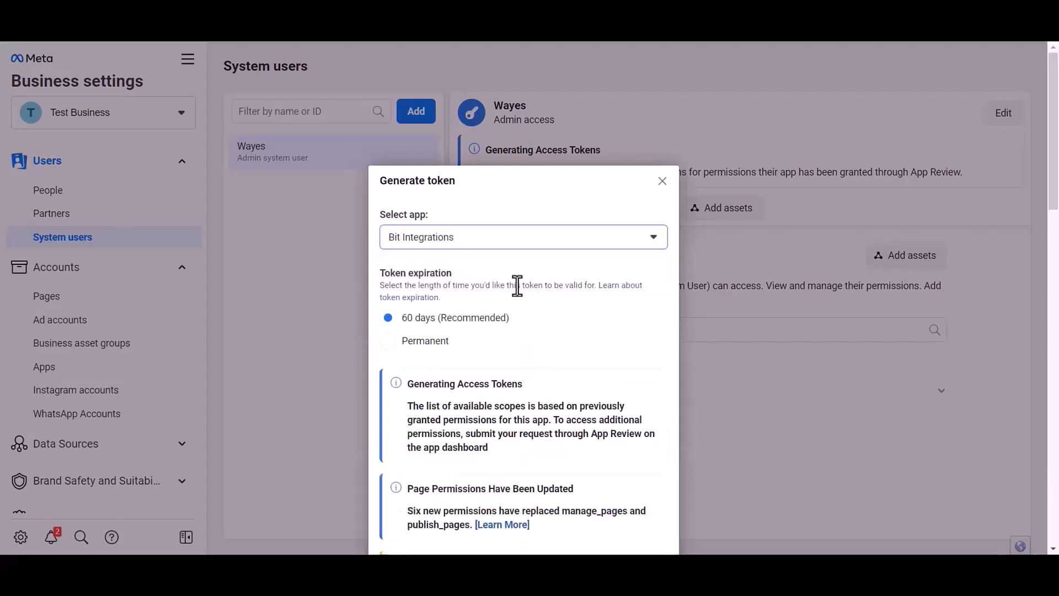
{"action": "scroll", "coordinate": [399, 207], "scroll_direction": "down", "scroll_amount": 1}
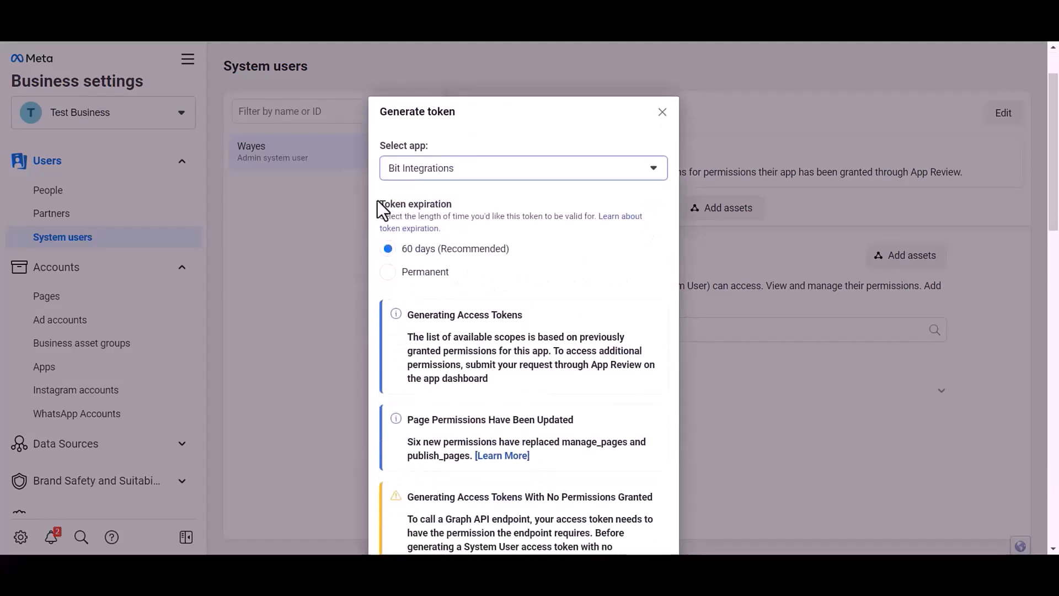
{"action": "left_click_drag", "start_coordinate": [378, 202], "coordinate": [451, 202]}
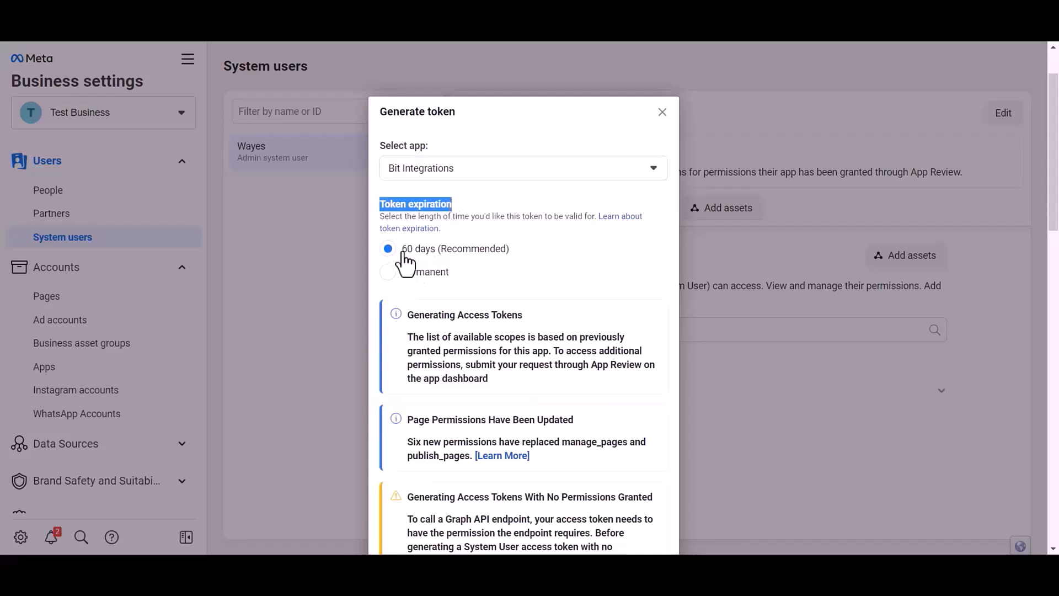
{"action": "left_click_drag", "start_coordinate": [514, 249], "coordinate": [406, 252]}
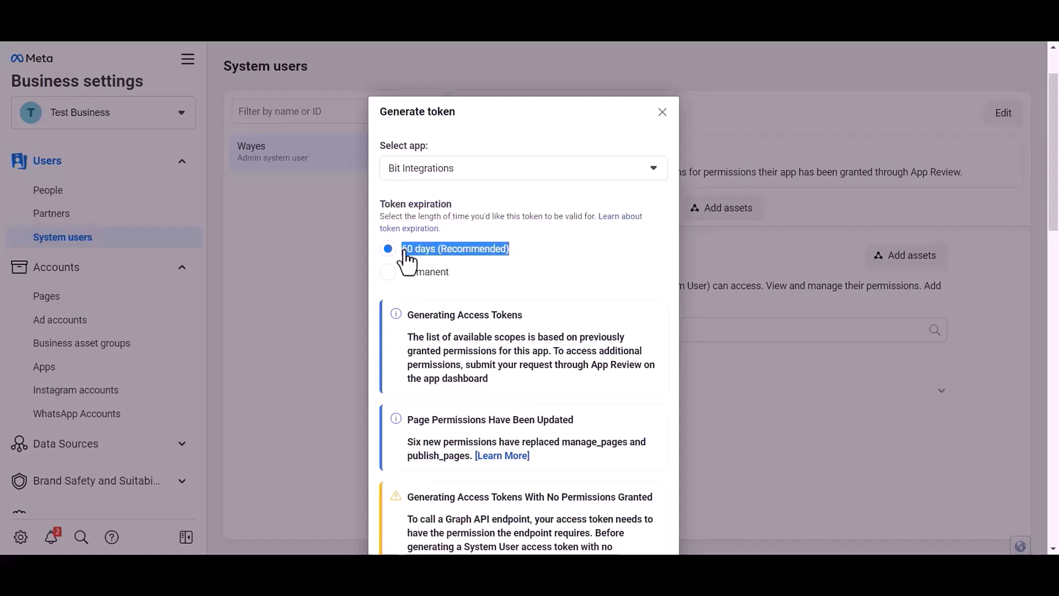
{"action": "left_click", "coordinate": [388, 272]}
- Grant the whatsapp_business_messaging and whatsapp_business_management permissions and generate the token
{"action": "scroll", "coordinate": [511, 221], "scroll_direction": "down", "scroll_amount": 1}
{"action": "scroll", "coordinate": [511, 226], "scroll_direction": "down", "scroll_amount": 4}
{"action": "scroll", "coordinate": [508, 230], "scroll_direction": "down", "scroll_amount": 2}
{"action": "left_click_drag", "start_coordinate": [380, 125], "coordinate": [493, 134]}
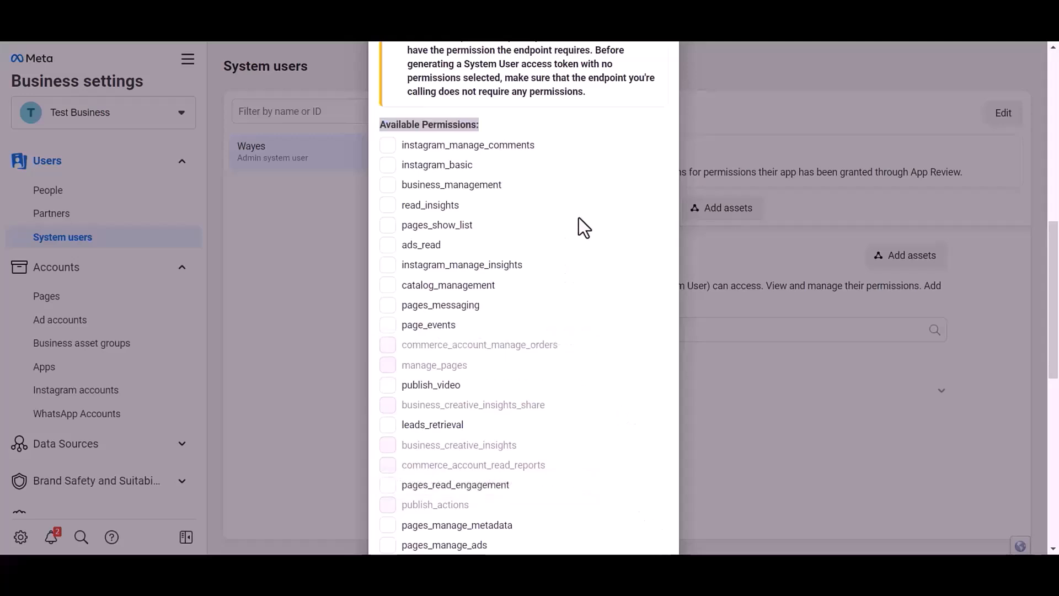
{"action": "left_click", "coordinate": [441, 125]}
{"action": "left_click_drag", "start_coordinate": [380, 122], "coordinate": [508, 114]}
{"action": "scroll", "coordinate": [535, 254], "scroll_direction": "down", "scroll_amount": 4}
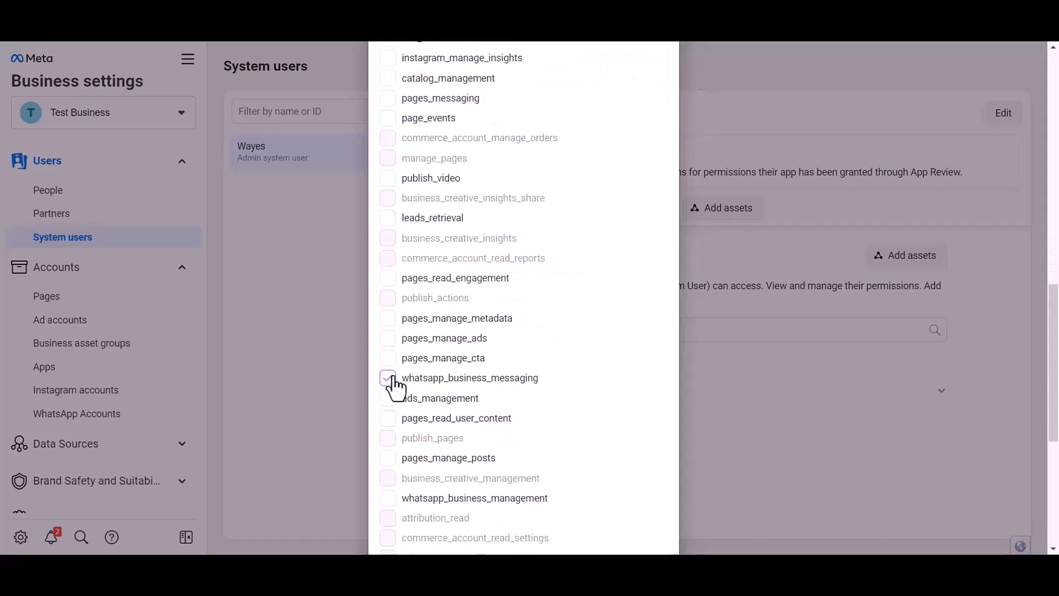
{"action": "scroll", "coordinate": [473, 373], "scroll_direction": "down", "scroll_amount": 2}
{"action": "left_click", "coordinate": [387, 430]}
{"action": "scroll", "coordinate": [545, 395], "scroll_direction": "down", "scroll_amount": 5}
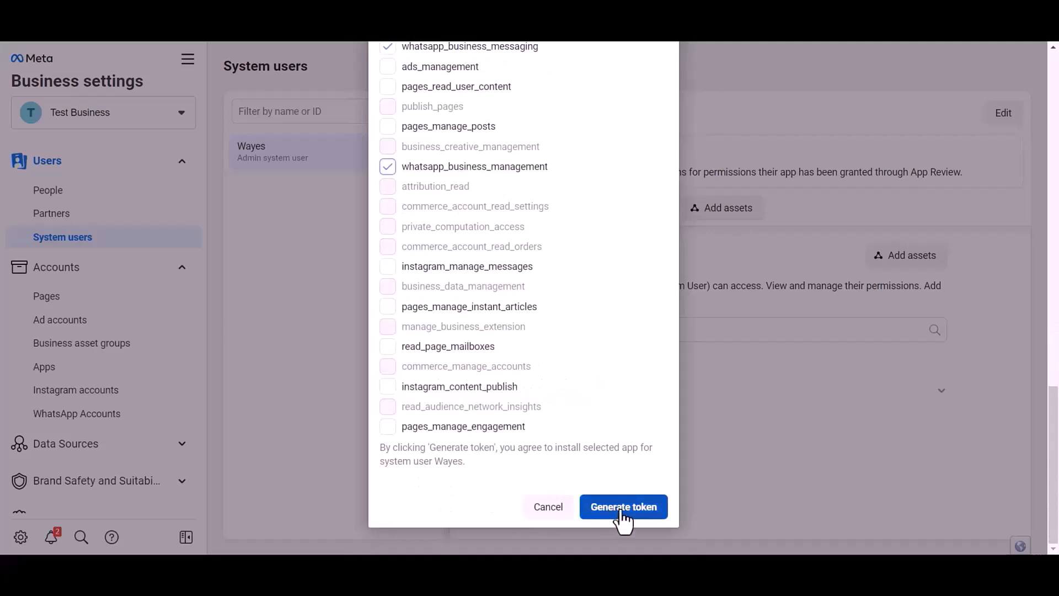
{"action": "left_click", "coordinate": [623, 508]}
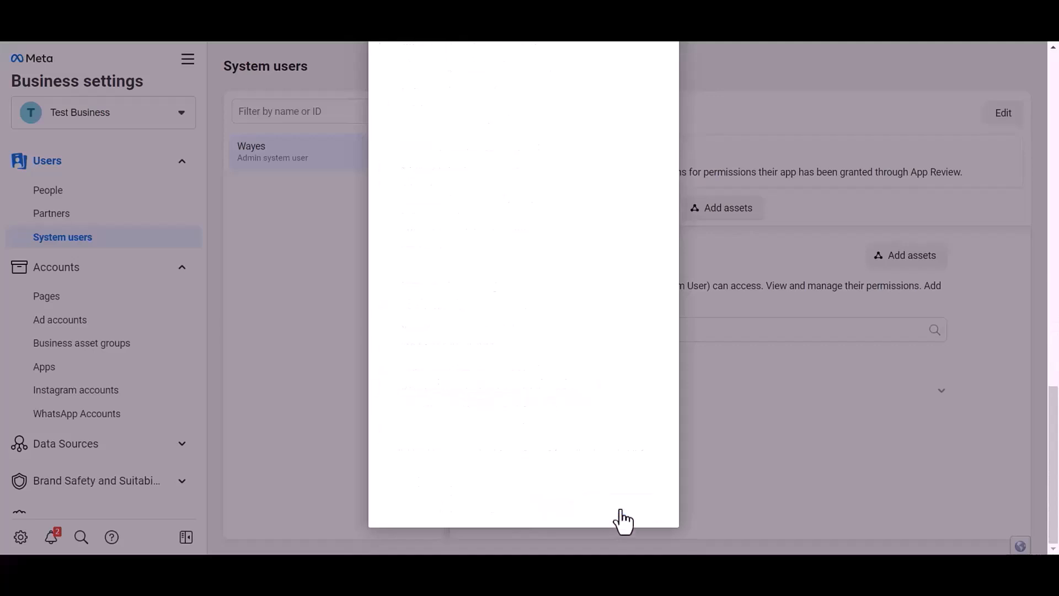
- Copy the generated access token into the Access Token field of the Bit Integrations WhatsApp settings
{"action": "left_click_drag", "start_coordinate": [458, 336], "coordinate": [480, 291]}
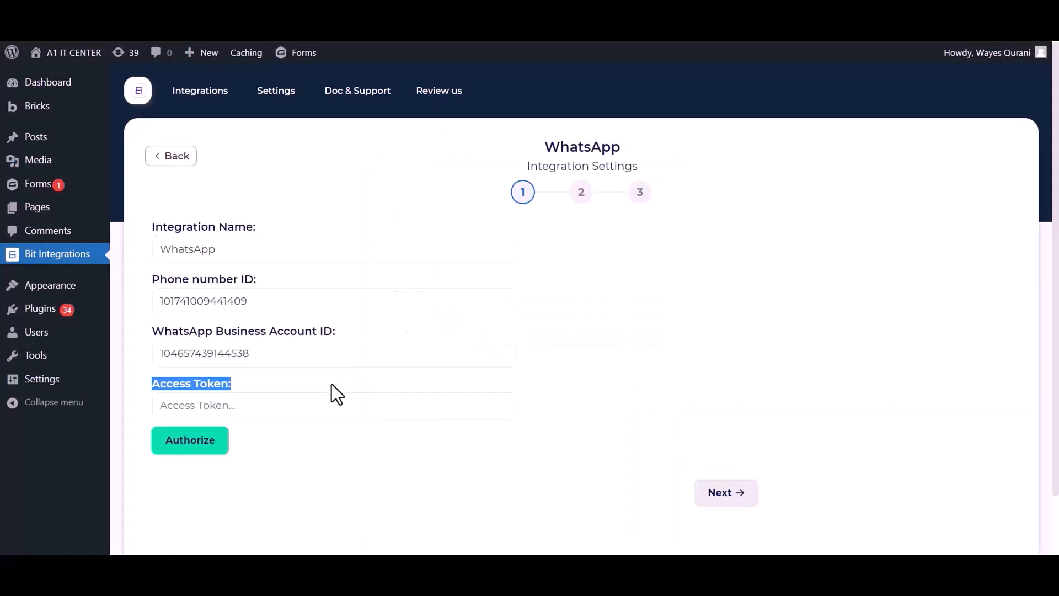
{"action": "left_click", "coordinate": [304, 412]}
{"action": "key", "text": "ctrl+v"}
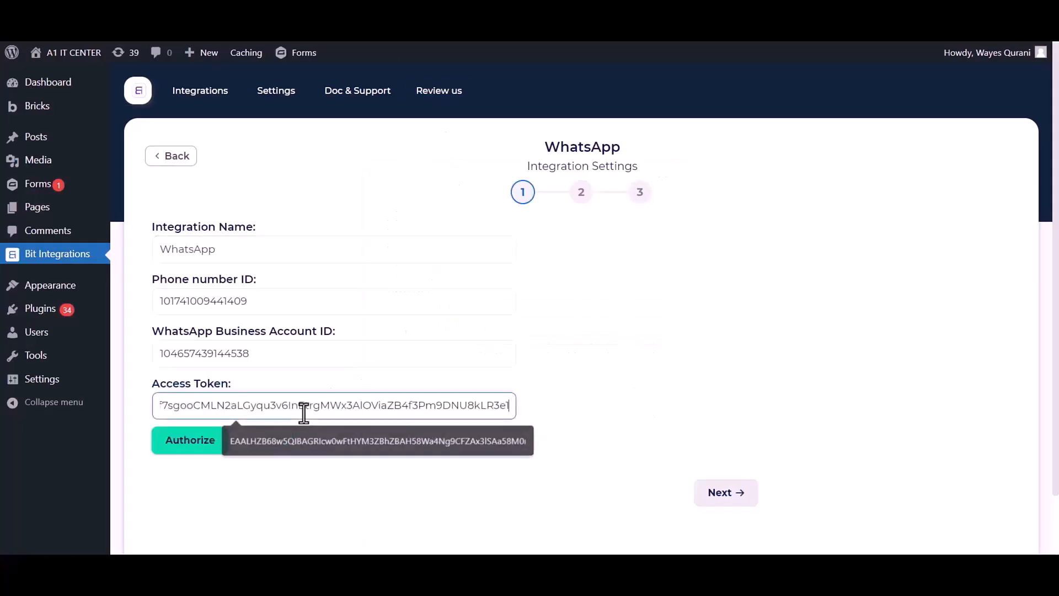
- Start adding a phone number on Meta's Getting started page, using business profile name Bit Apps and category Automotive
{"action": "left_click", "coordinate": [624, 379]}
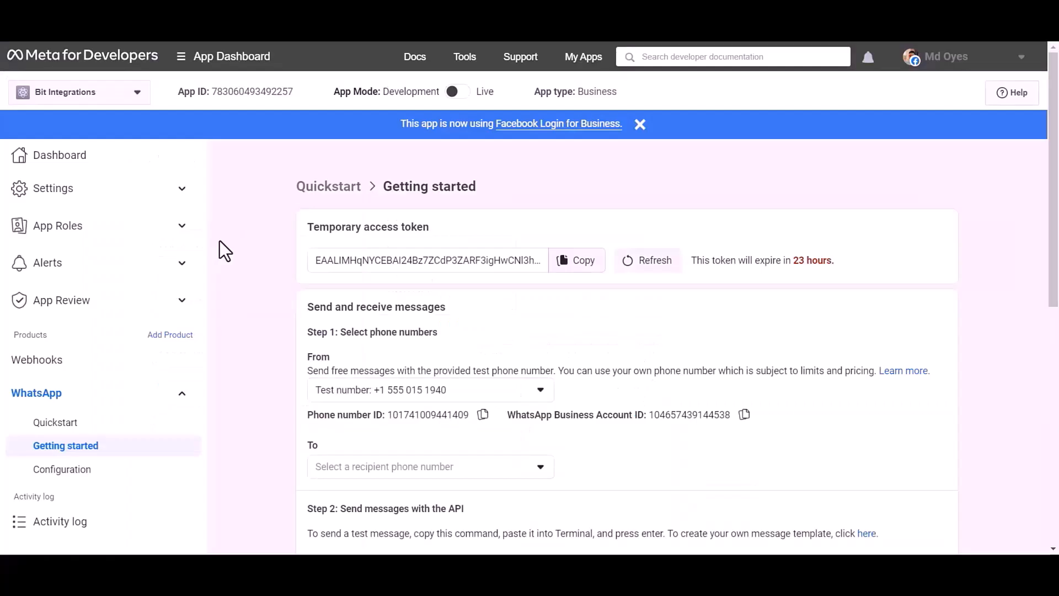
{"action": "scroll", "coordinate": [221, 241], "scroll_direction": "down", "scroll_amount": 8}
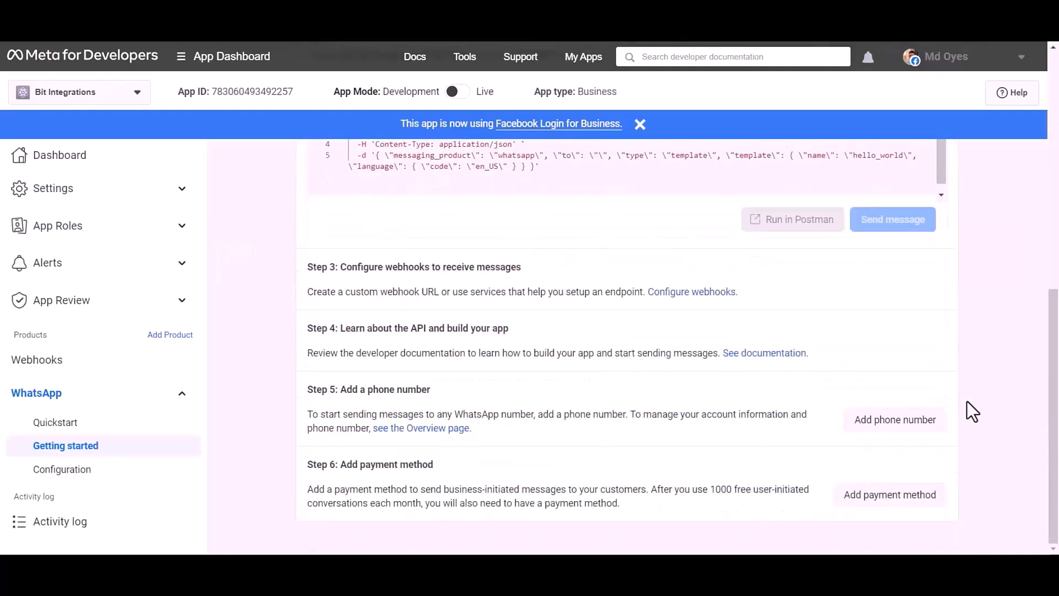
{"action": "left_click", "coordinate": [891, 429]}
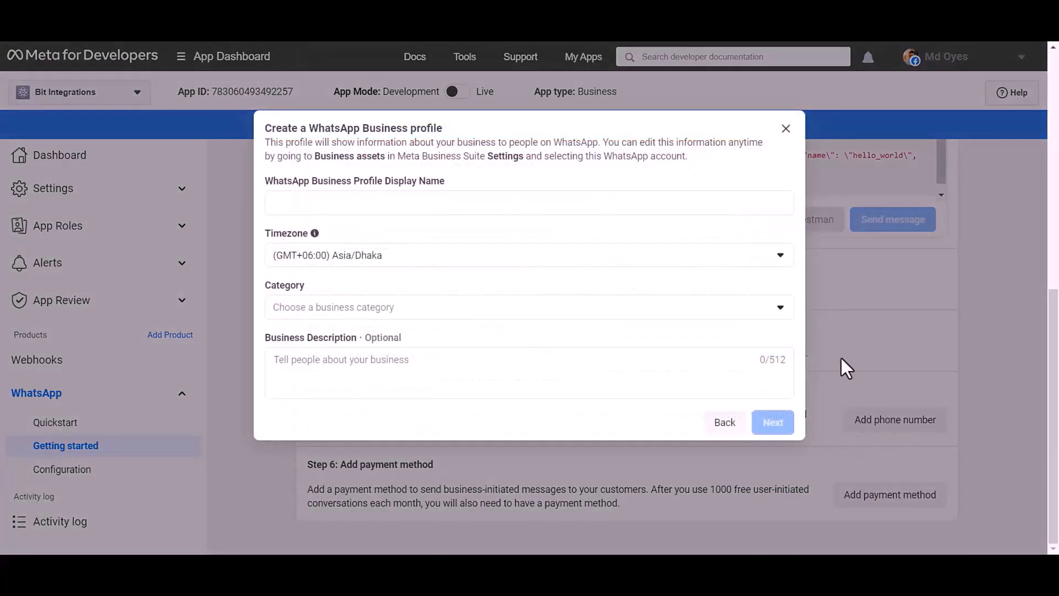
{"action": "left_click", "coordinate": [481, 203]}
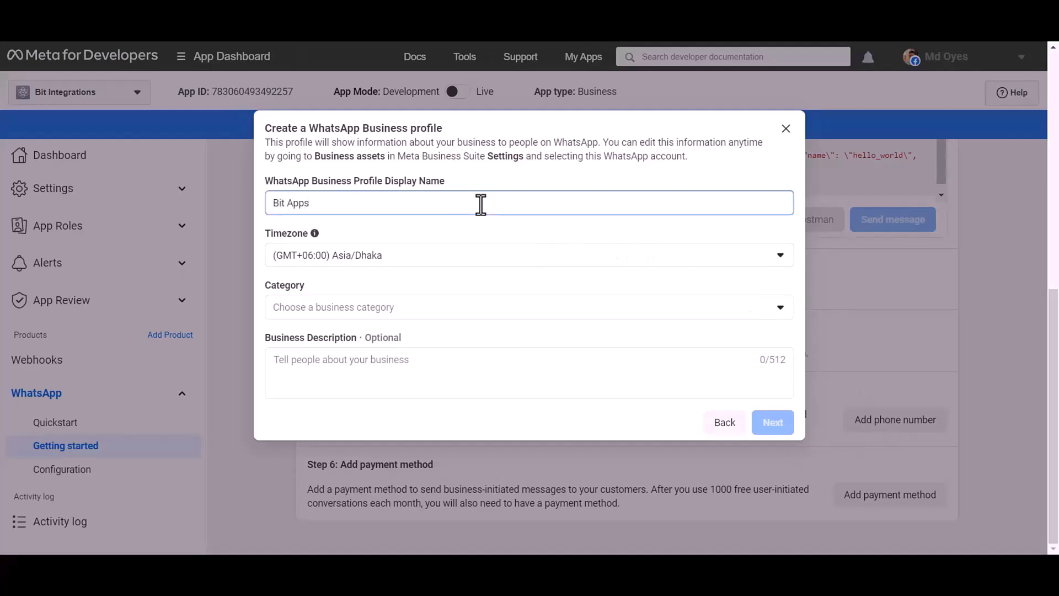
{"action": "left_click", "coordinate": [362, 322]}
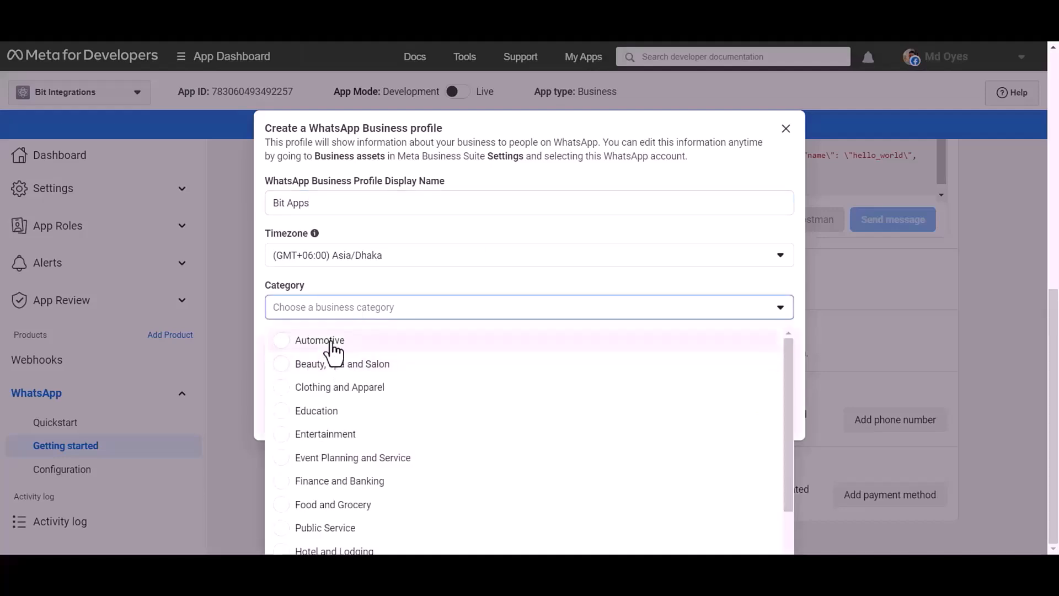
{"action": "left_click", "coordinate": [332, 343]}
{"action": "left_click", "coordinate": [772, 423]}
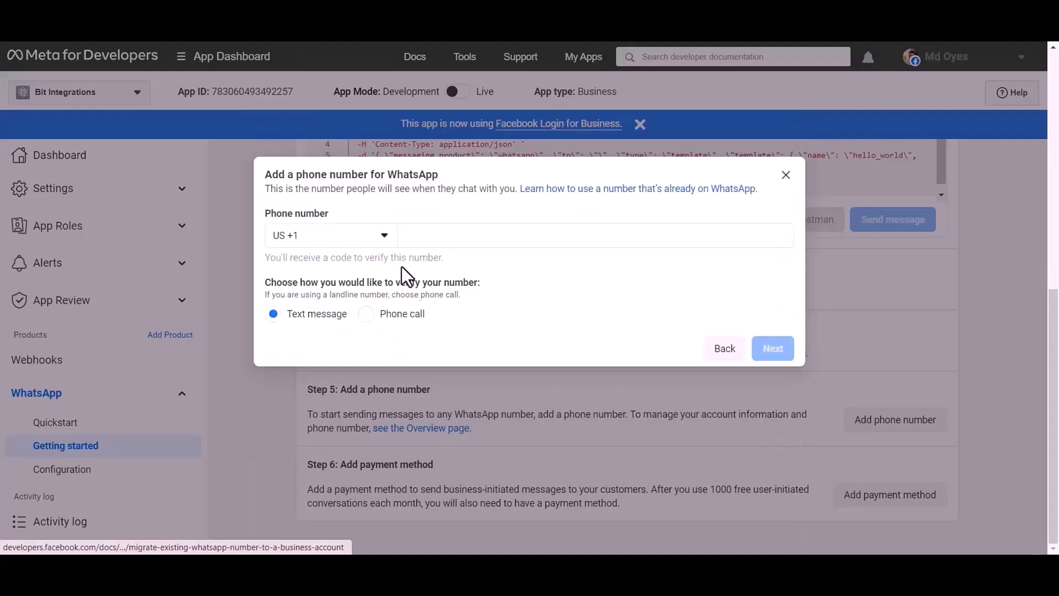
- Set the country code to Bangladesh +880, enter the business phone number and submit it for text message verification
{"action": "left_click", "coordinate": [321, 242]}
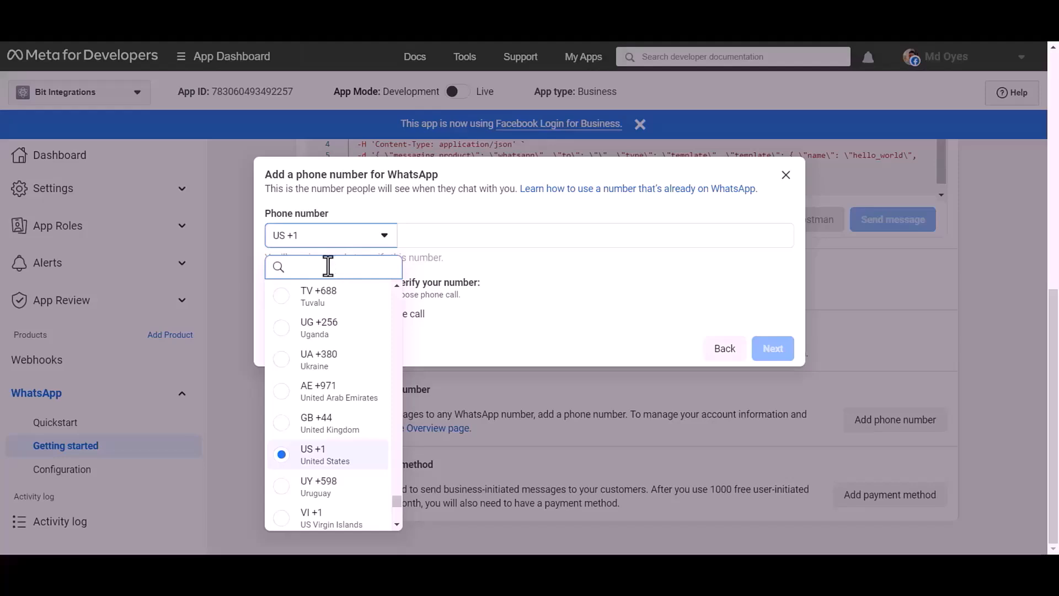
{"action": "type", "text": "bangladesh"}
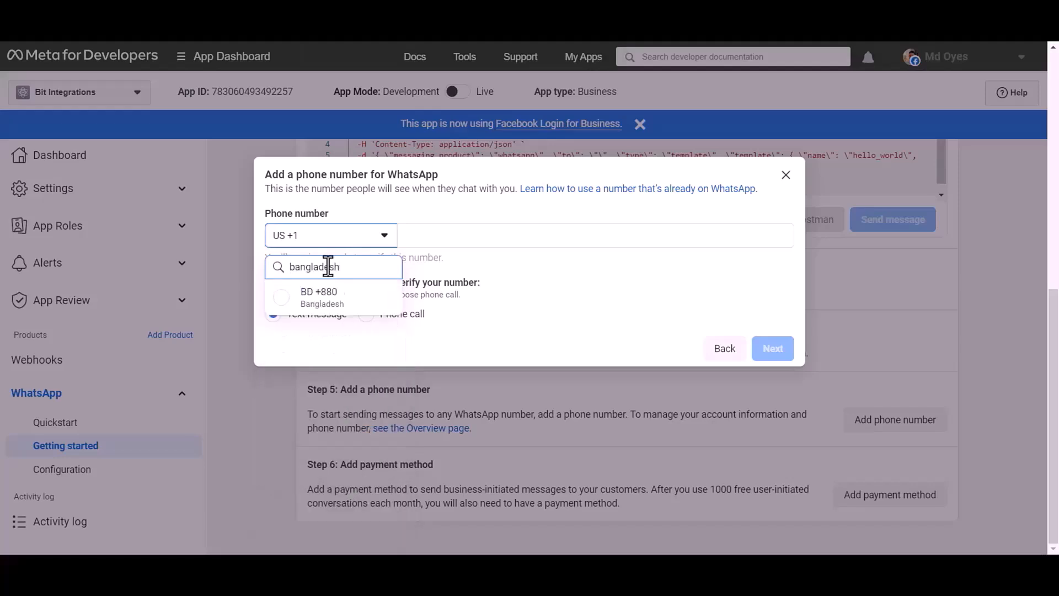
{"action": "left_click", "coordinate": [331, 298]}
{"action": "left_click", "coordinate": [450, 237]}
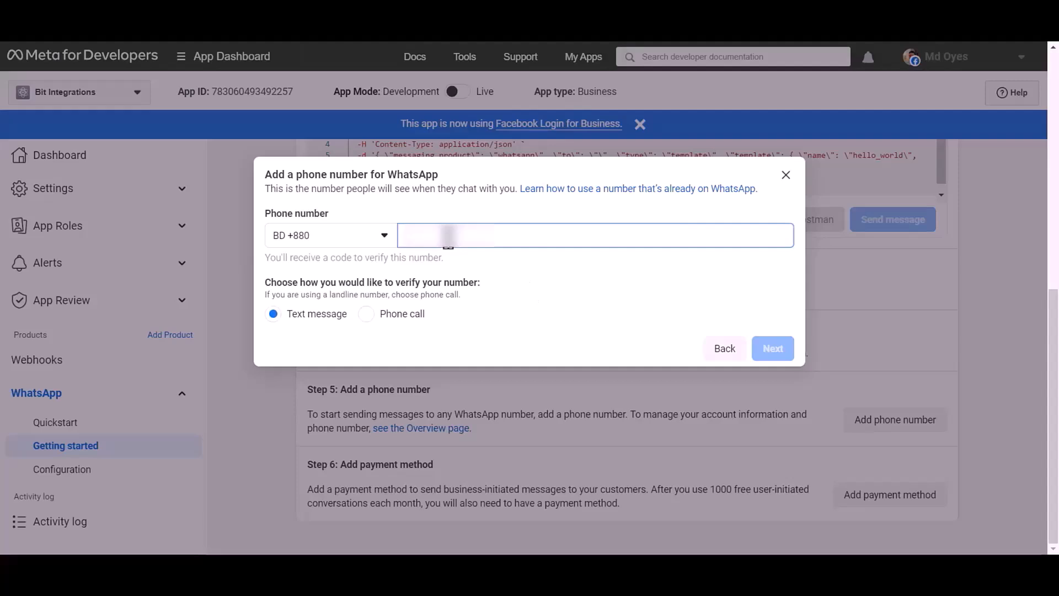
{"action": "key", "text": "ctrl+v"}
{"action": "left_click", "coordinate": [557, 283]}
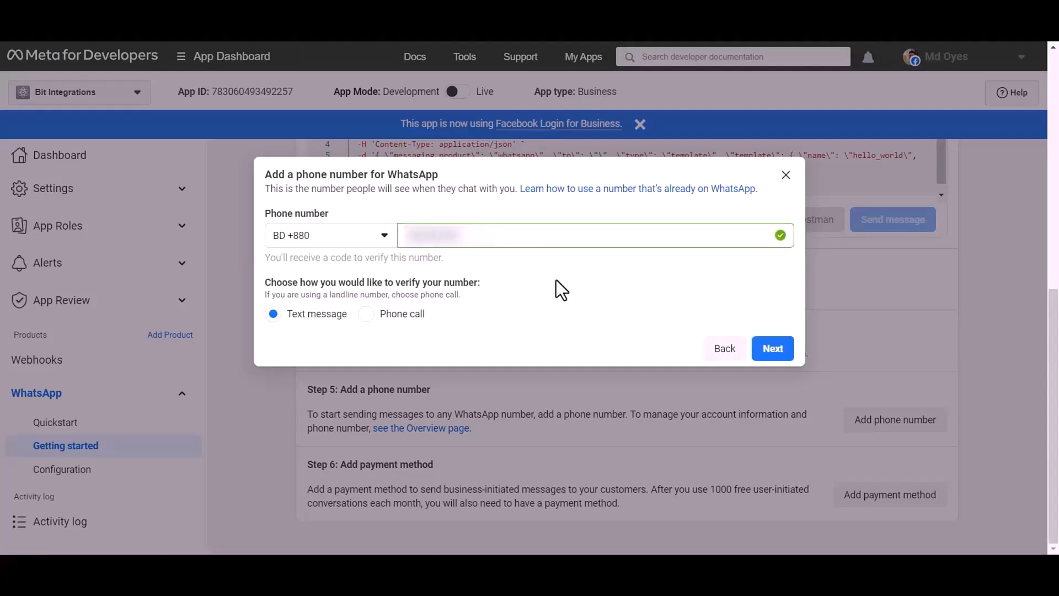
{"action": "left_click", "coordinate": [773, 350]}
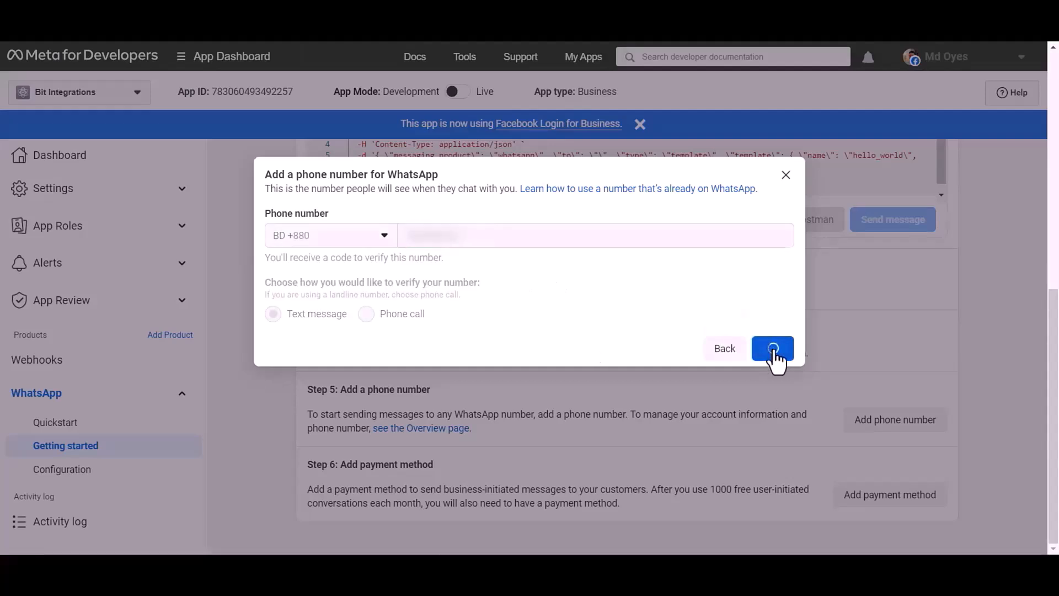
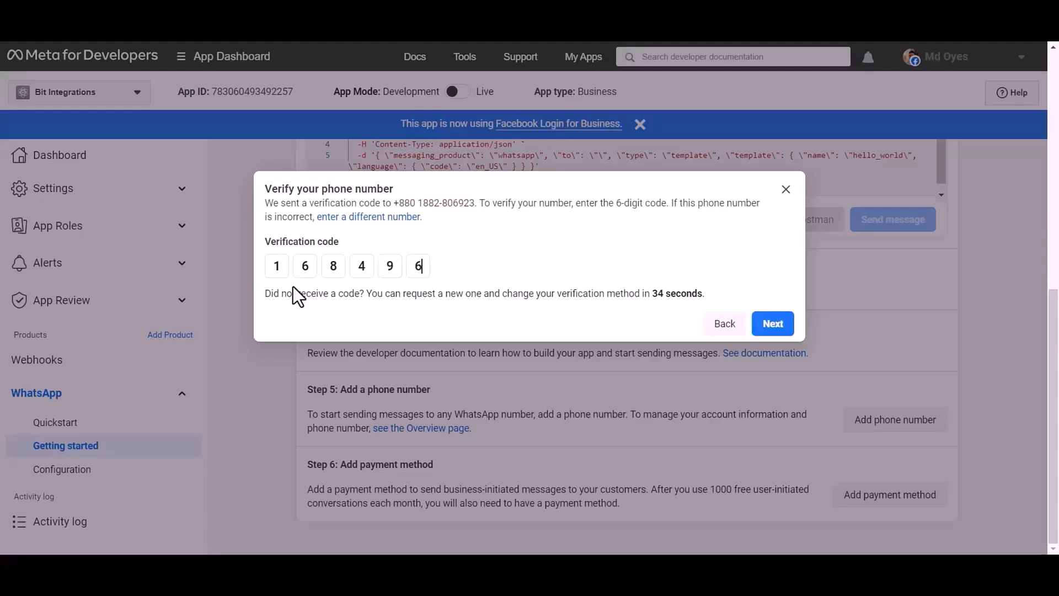
- Enter the 6-digit verification code sent to the business phone number and submit it to complete the number's verification
{"action": "left_click", "coordinate": [779, 330]}
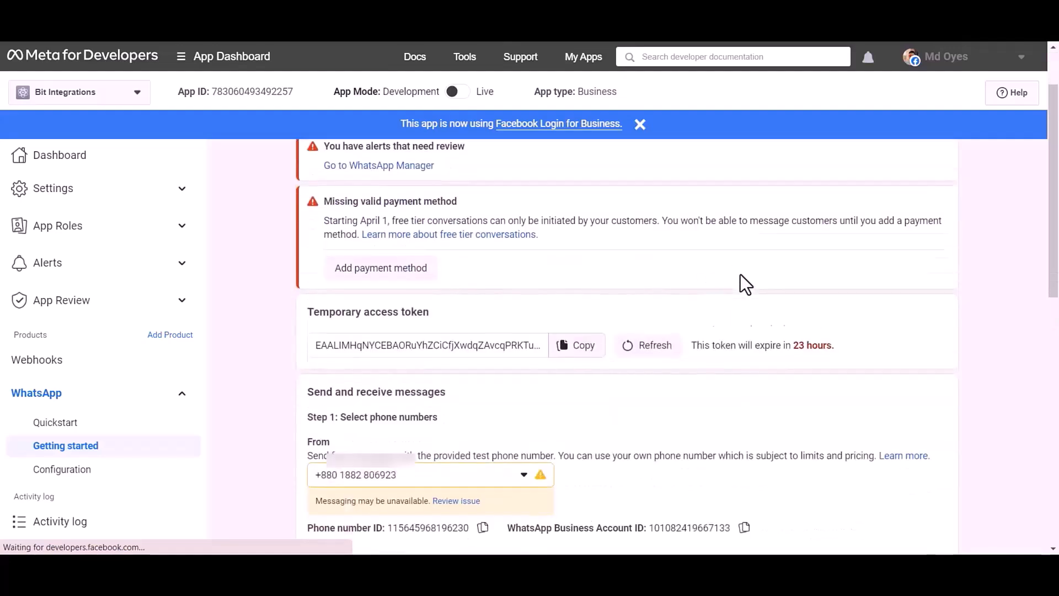
{"action": "scroll", "coordinate": [741, 274], "scroll_direction": "down", "scroll_amount": 10}
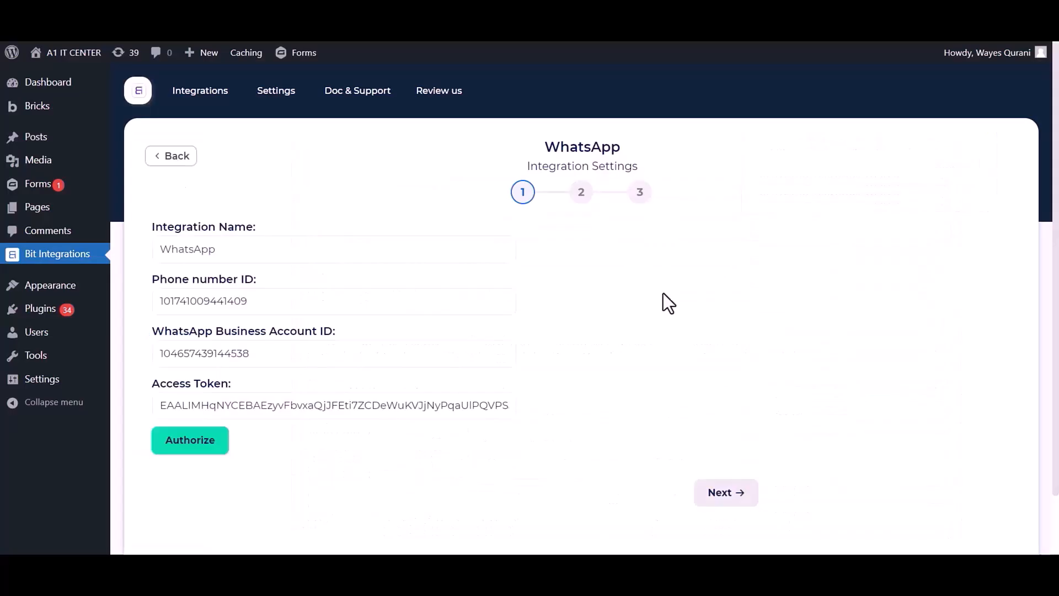
- Authorize the WhatsApp connection in Bit Integrations and continue to the message and field mapping settings
{"action": "left_click", "coordinate": [194, 448]}
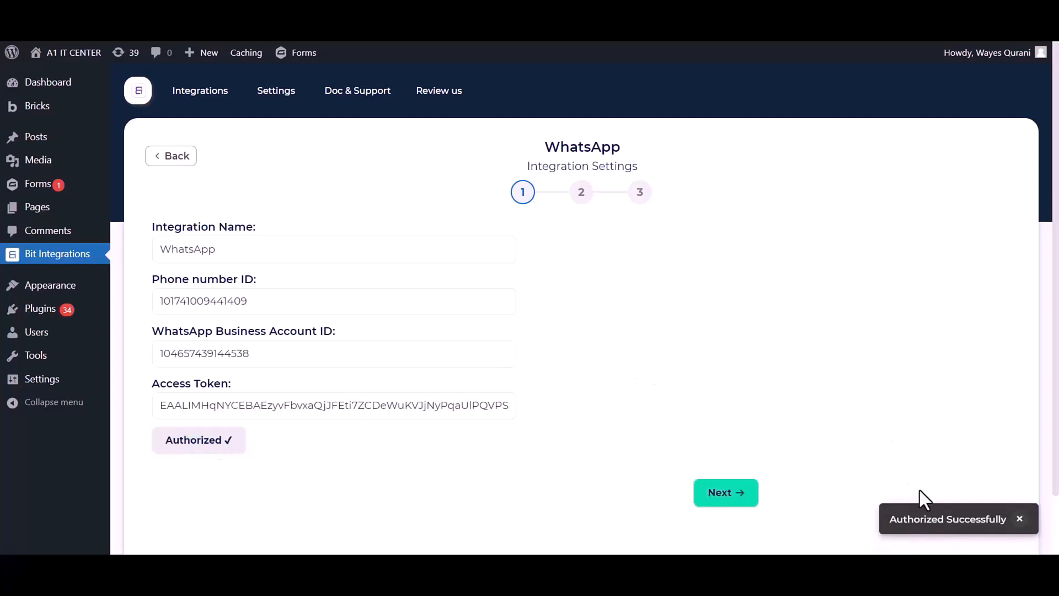
{"action": "scroll", "coordinate": [773, 410], "scroll_direction": "down", "scroll_amount": 1}
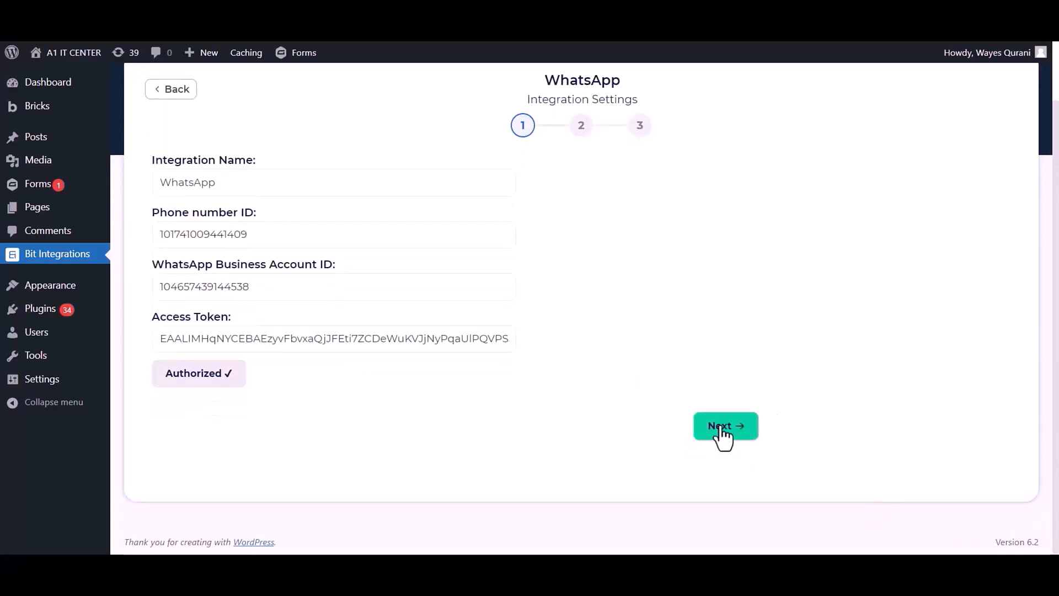
{"action": "left_click", "coordinate": [720, 428]}
{"action": "scroll", "coordinate": [685, 277], "scroll_direction": "up", "scroll_amount": 1}
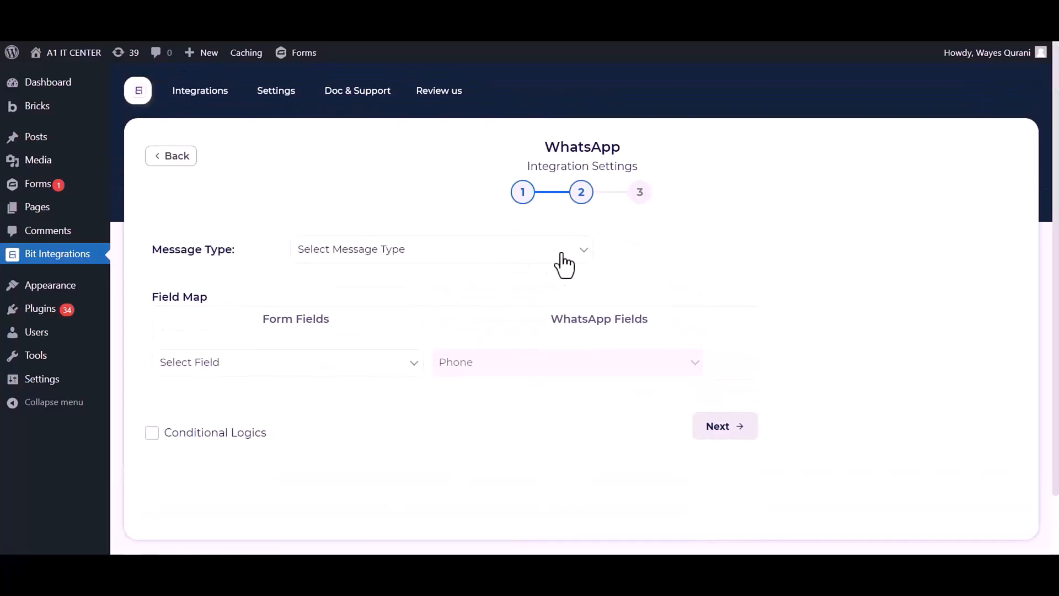
- Set the message type to Template and map the form's Phone field to the WhatsApp Phone field
{"action": "left_click", "coordinate": [405, 259]}
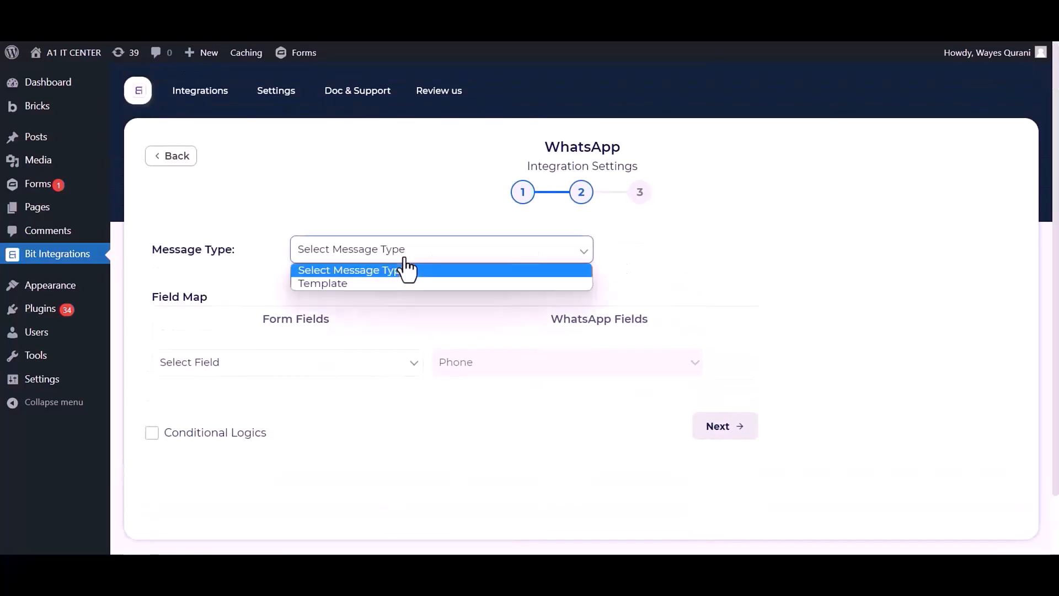
{"action": "left_click", "coordinate": [340, 285]}
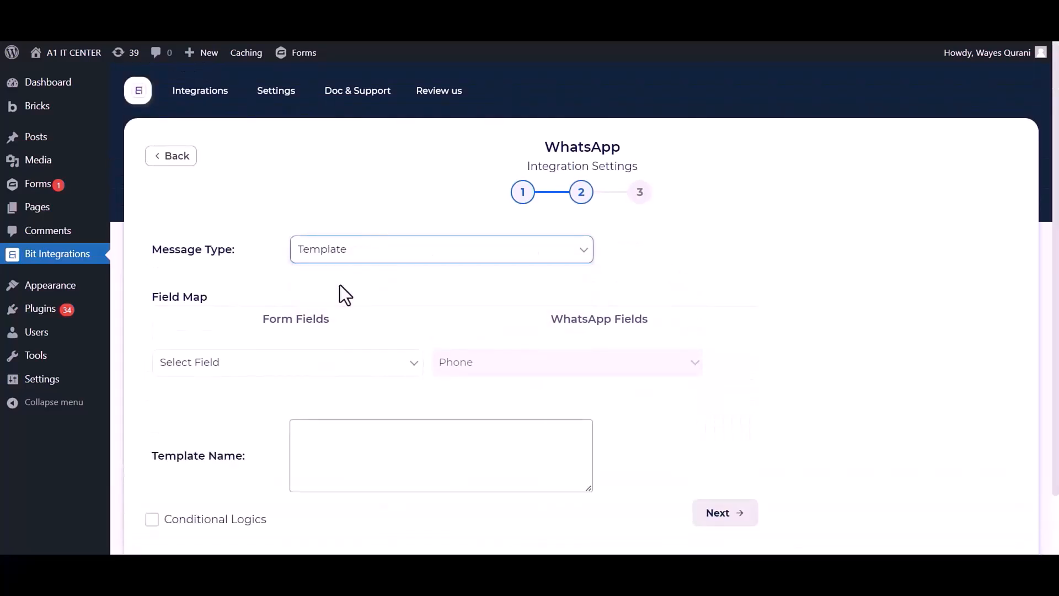
{"action": "left_click", "coordinate": [312, 369]}
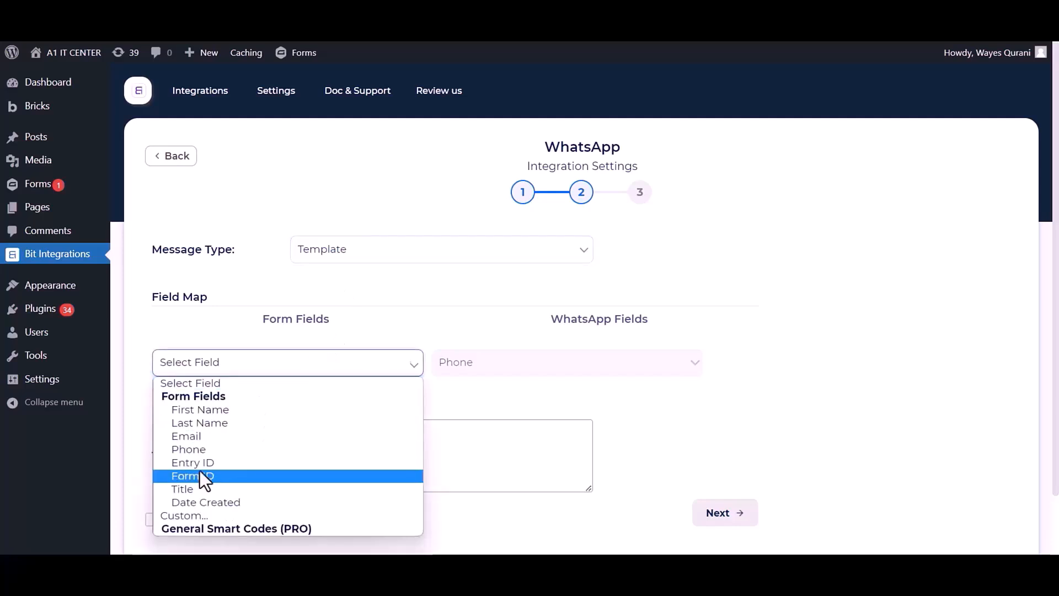
{"action": "left_click", "coordinate": [201, 449]}
- Copy the name of Meta's hello_world message template into the integration's Template Name field
{"action": "left_click", "coordinate": [343, 448]}
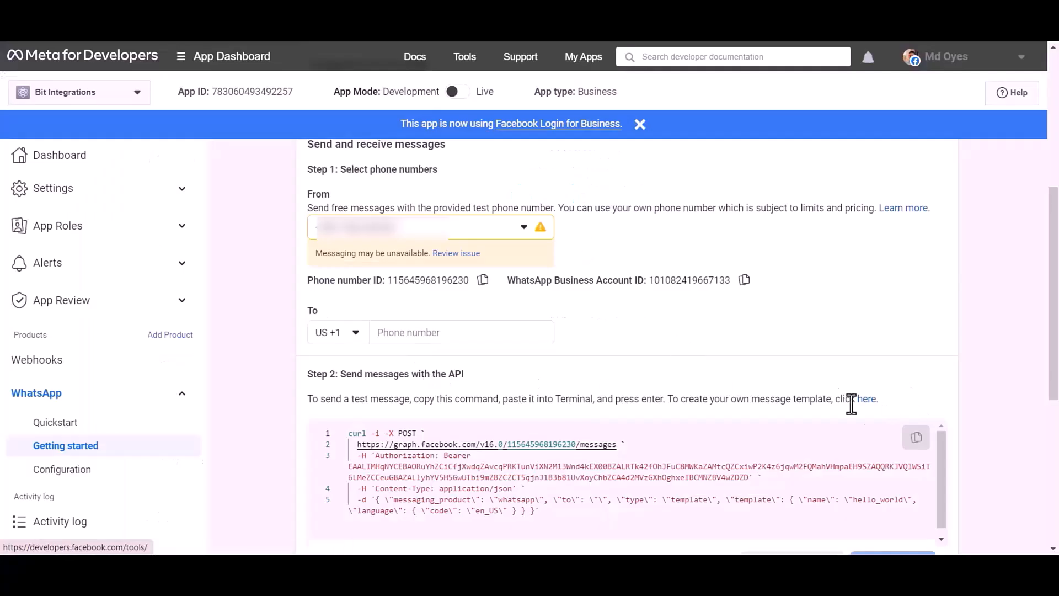
{"action": "left_click", "coordinate": [868, 404]}
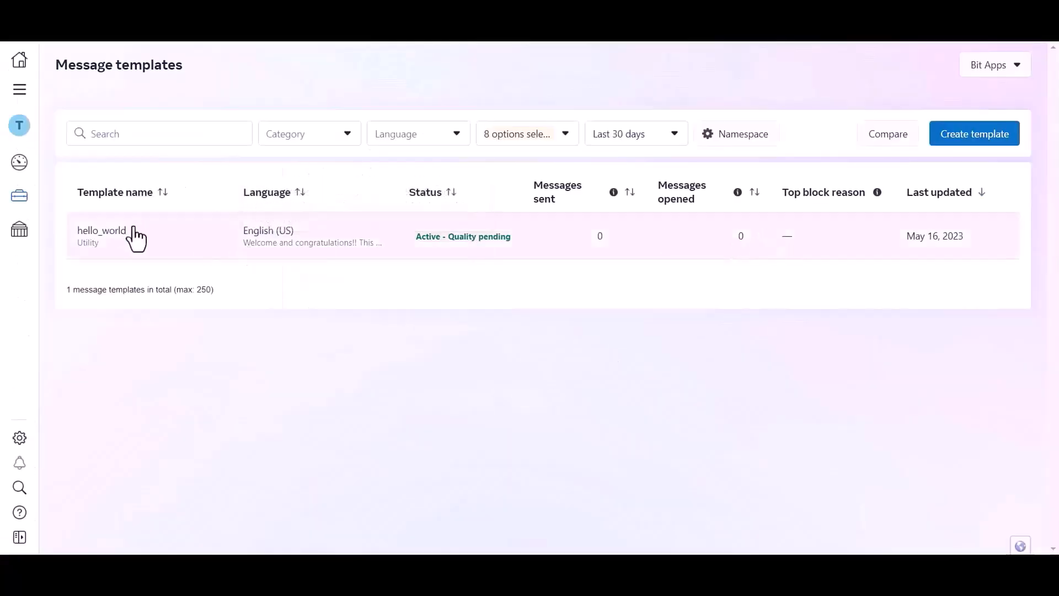
{"action": "left_click", "coordinate": [172, 231]}
{"action": "left_click_drag", "start_coordinate": [72, 126], "coordinate": [141, 125]}
{"action": "key", "text": "ctrl+c"}
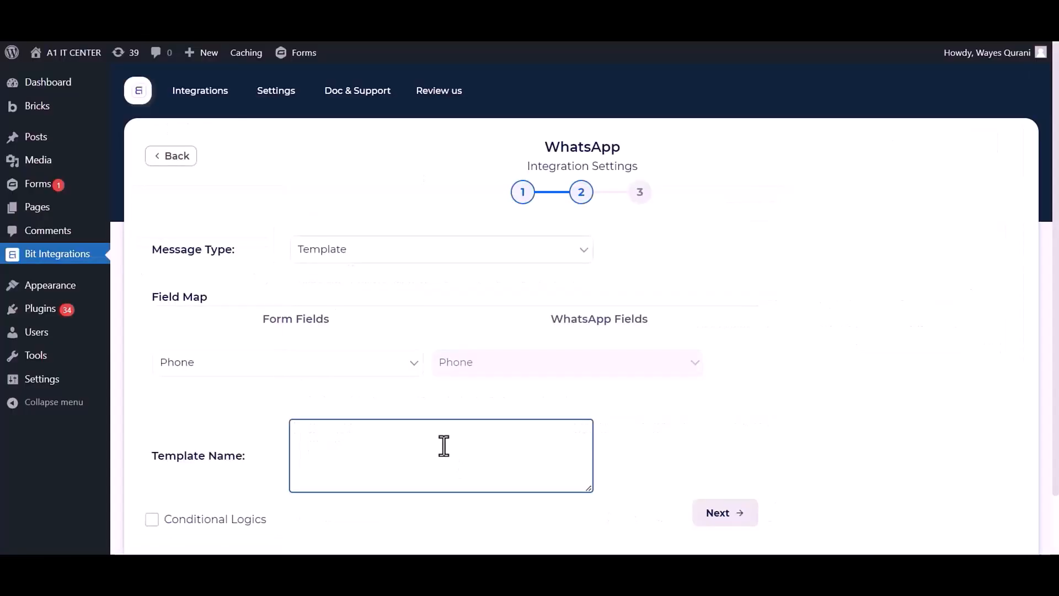
{"action": "left_click", "coordinate": [443, 438]}
{"action": "key", "text": "ctrl+v"}
- Continue to the final stage of the WhatsApp integration, then finish and save it
{"action": "left_click", "coordinate": [617, 432]}
{"action": "left_click", "coordinate": [740, 519]}
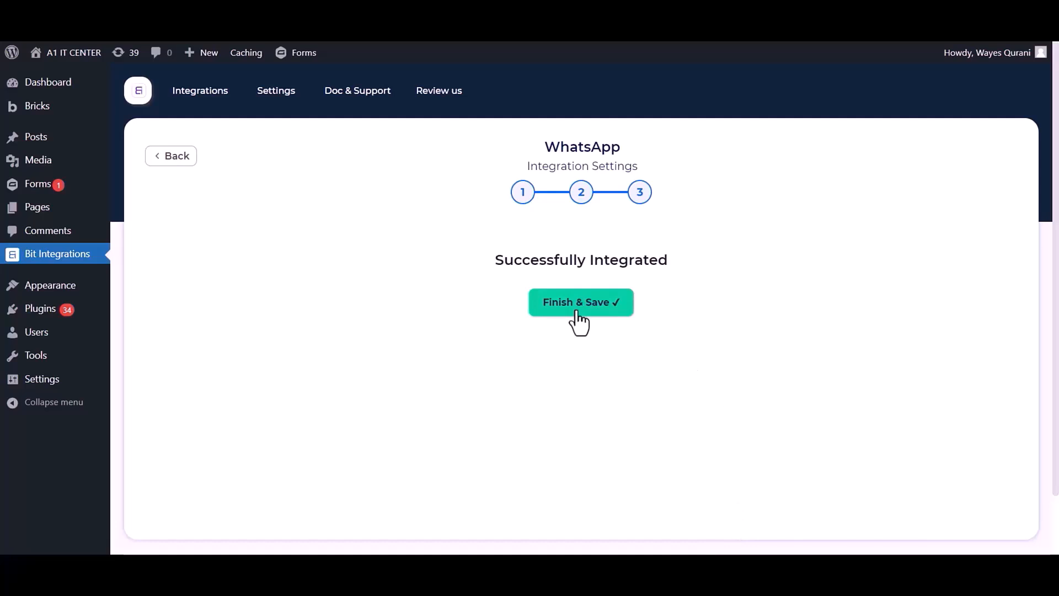
{"action": "left_click", "coordinate": [576, 312]}
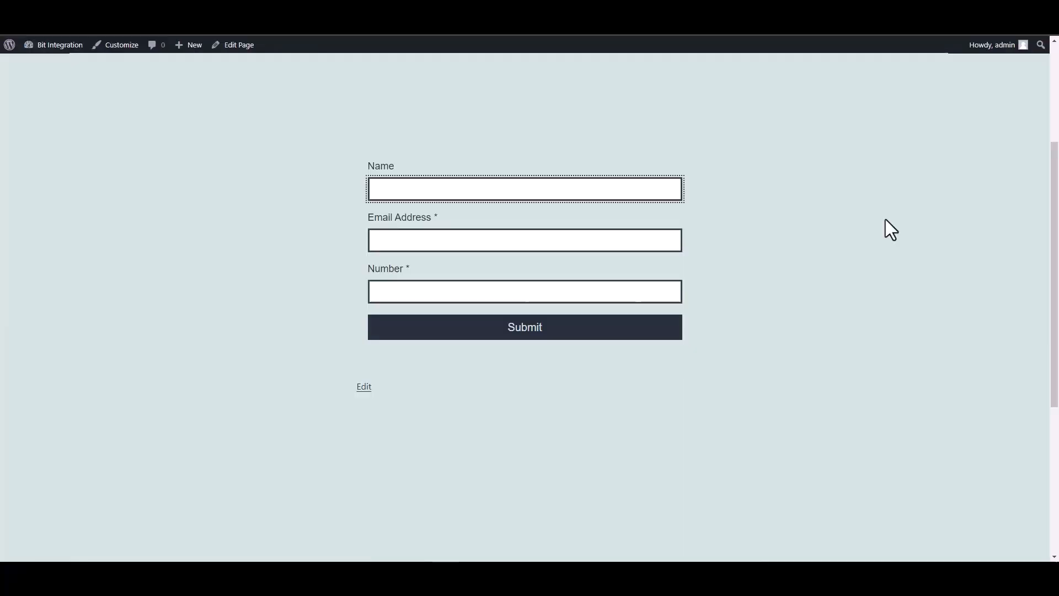
- Enter Bit Integrations as the name in the contact form on the website
{"action": "type", "text": "Bir"}
{"action": "key", "text": "BackSpace"}
{"action": "key", "text": "BackSpace"}
{"action": "type", "text": "t Integrtations"}
- Fill in the contact form's email address with the support e-mail
{"action": "left_click", "coordinate": [634, 241]}
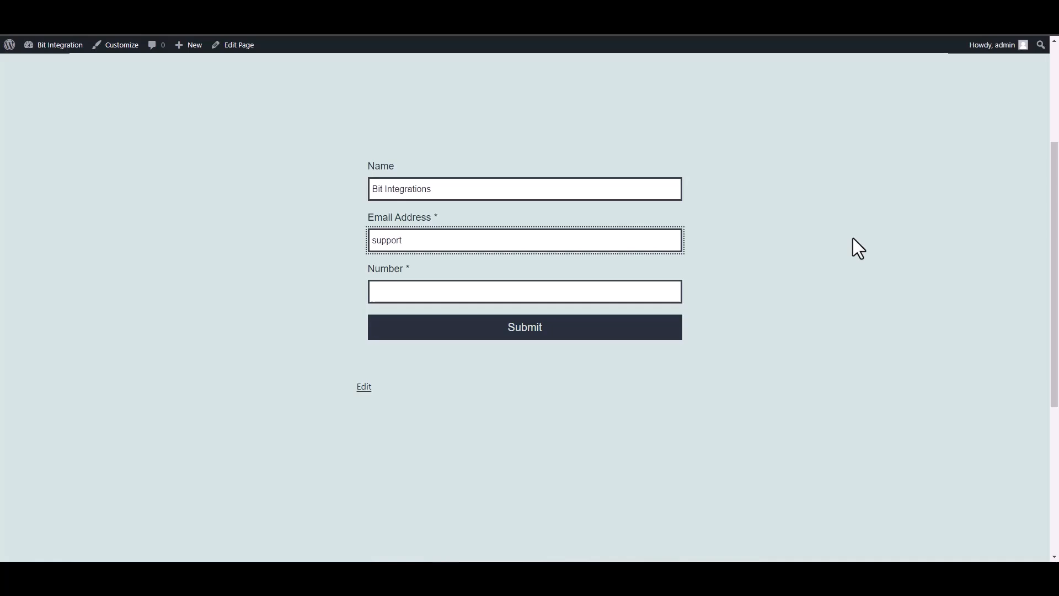
- Enter a test phone number in the contact form and submit the form
{"action": "left_click", "coordinate": [674, 290]}
{"action": "type", "text": "4445"}
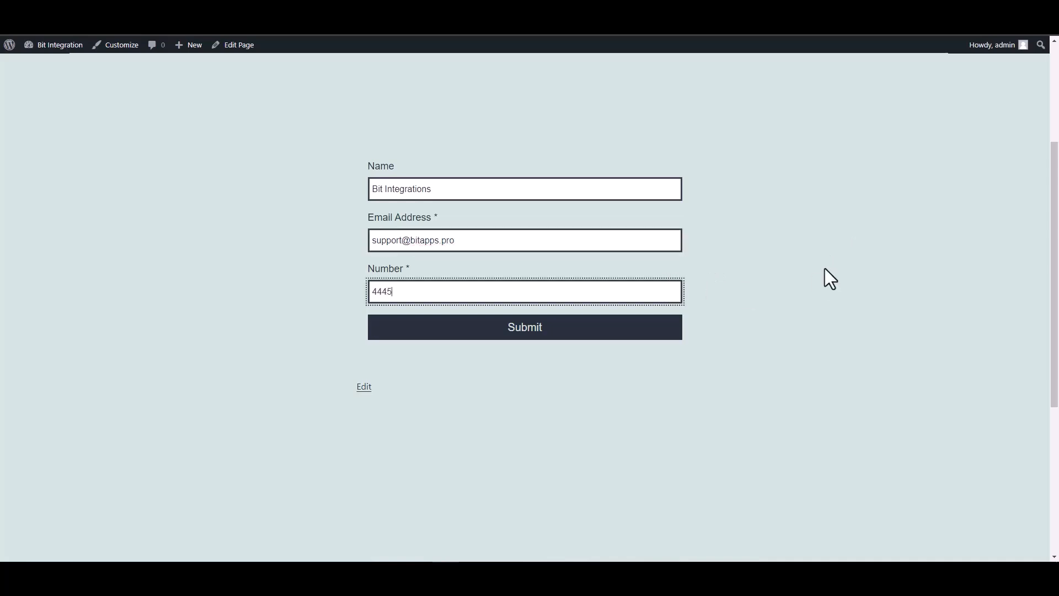
{"action": "type", "text": "556666"}
{"action": "left_click", "coordinate": [479, 336]}
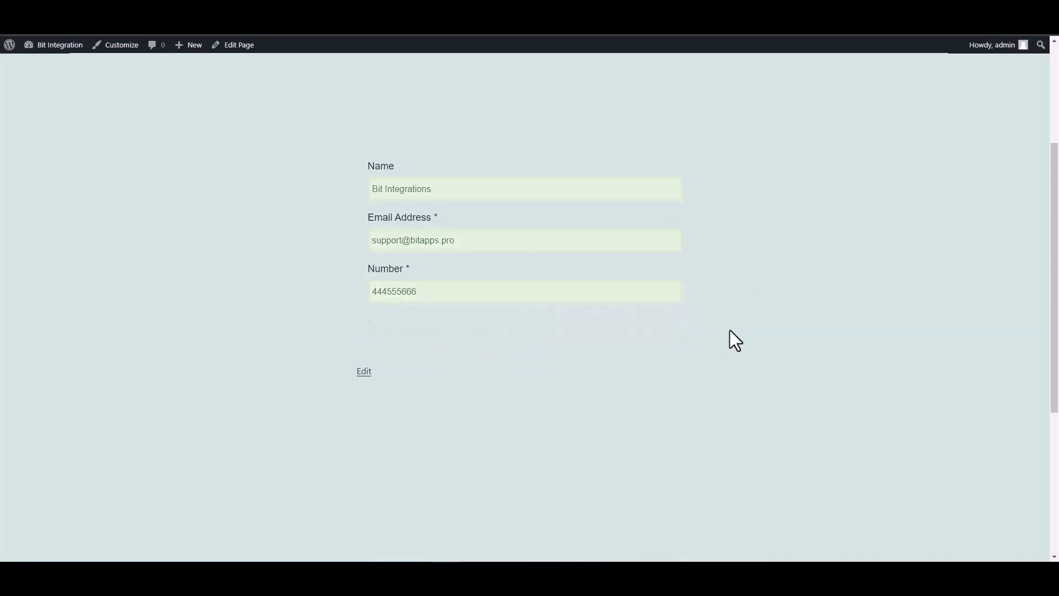
- Compare the message received in WhatsApp with the preview of the hello_world template in Meta's message templates
{"action": "left_click_drag", "start_coordinate": [463, 250], "coordinate": [647, 262]}
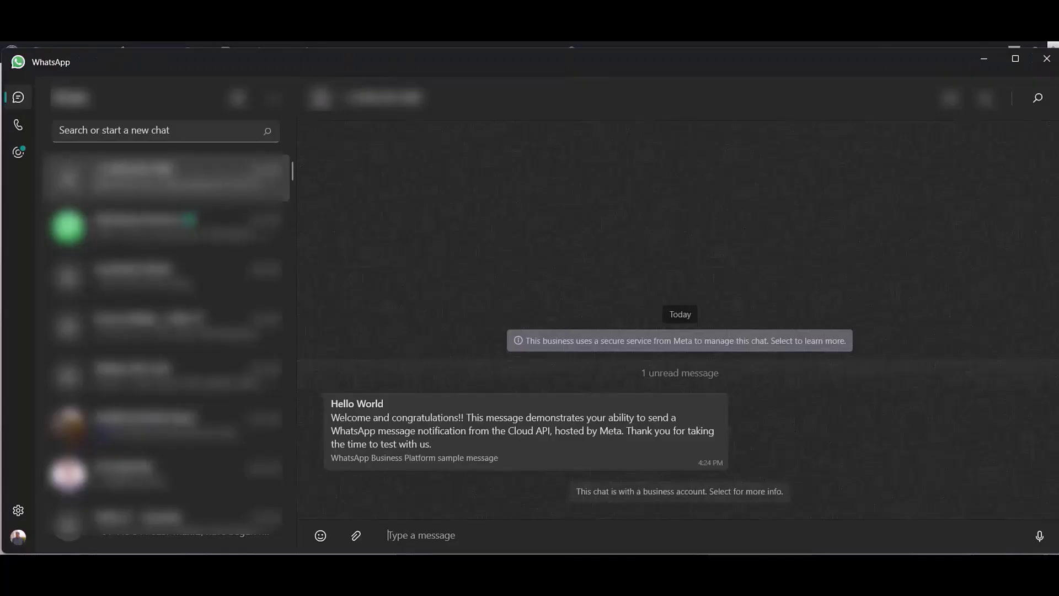
{"action": "left_click_drag", "start_coordinate": [329, 404], "coordinate": [532, 452]}
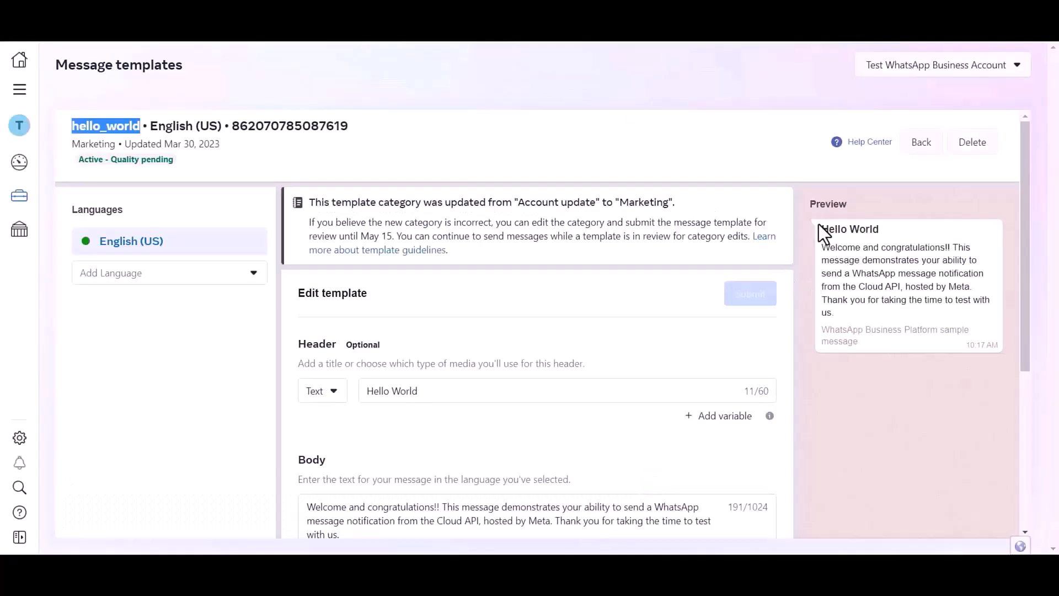
{"action": "left_click", "coordinate": [892, 307]}
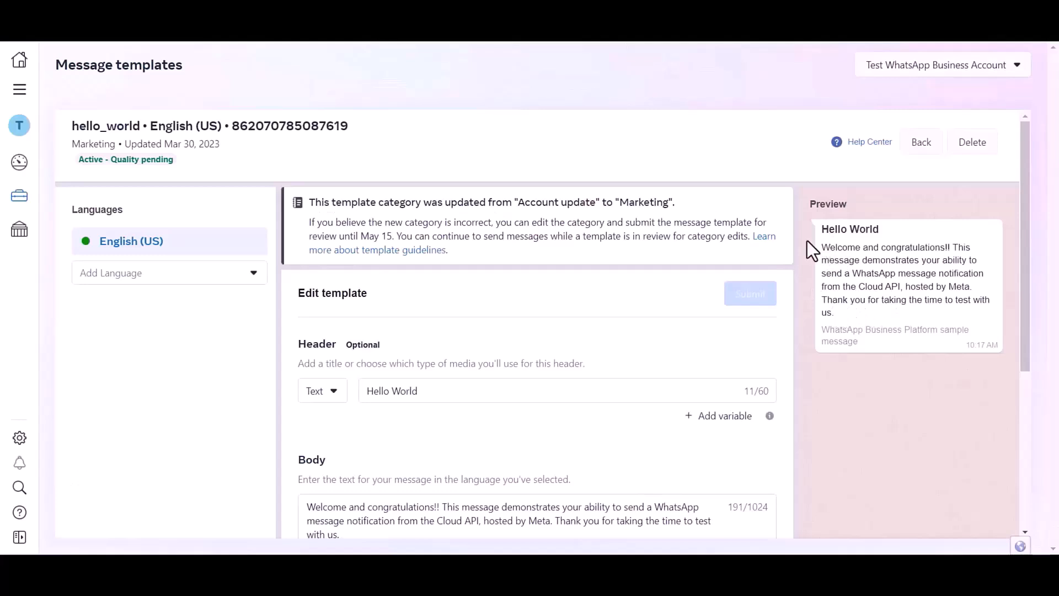